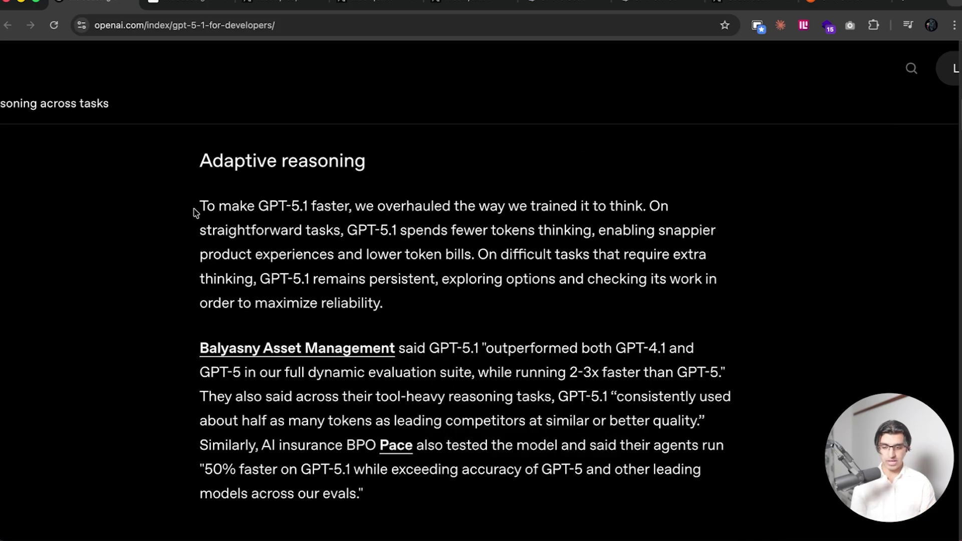
Highlight the adaptive reasoning sentence, the easy/hard tasks chart heading, GPT-5.1 (Medium) legend and axis caption.
{"action": "left_click_drag", "start_coordinate": [197, 206], "coordinate": [652, 205]}
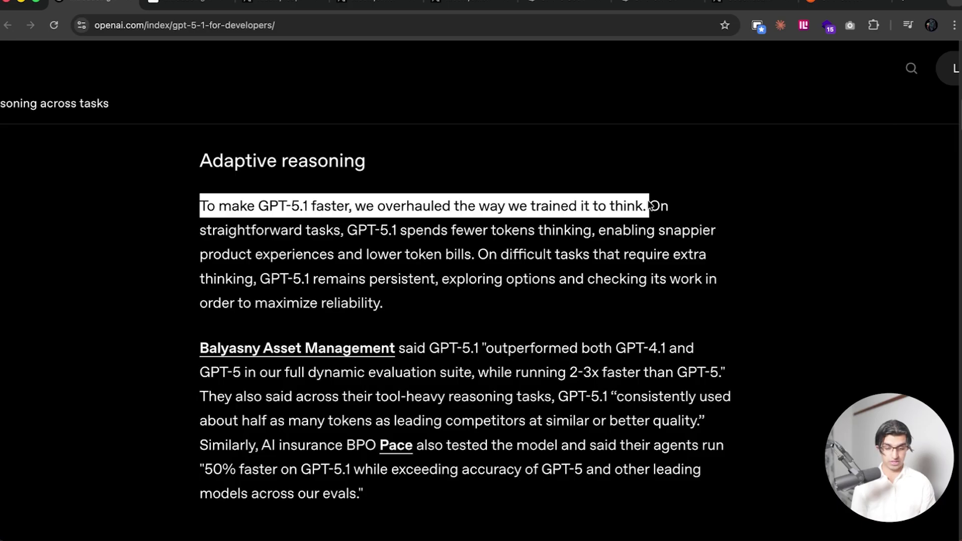
{"action": "scroll", "coordinate": [651, 204], "scroll_direction": "down", "scroll_amount": 5}
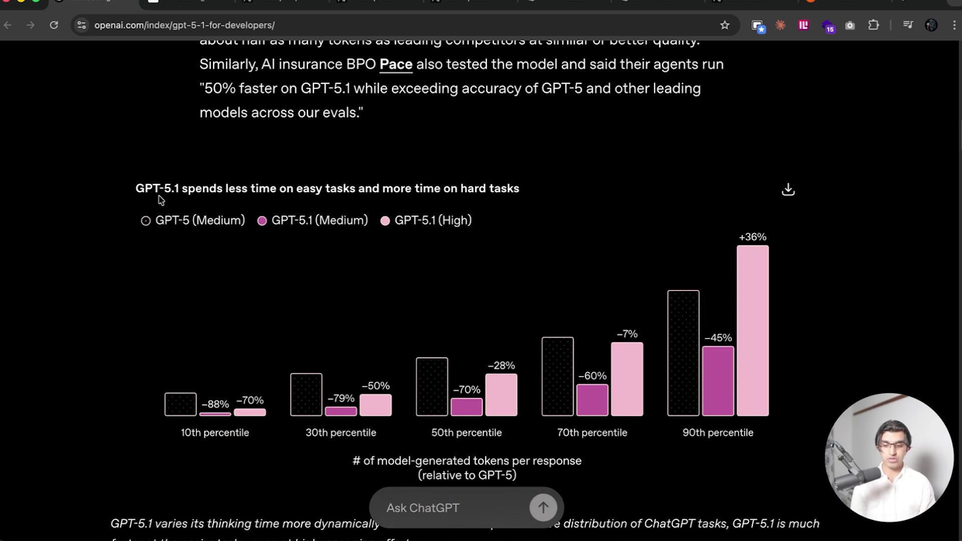
{"action": "left_click_drag", "start_coordinate": [137, 189], "coordinate": [526, 200]}
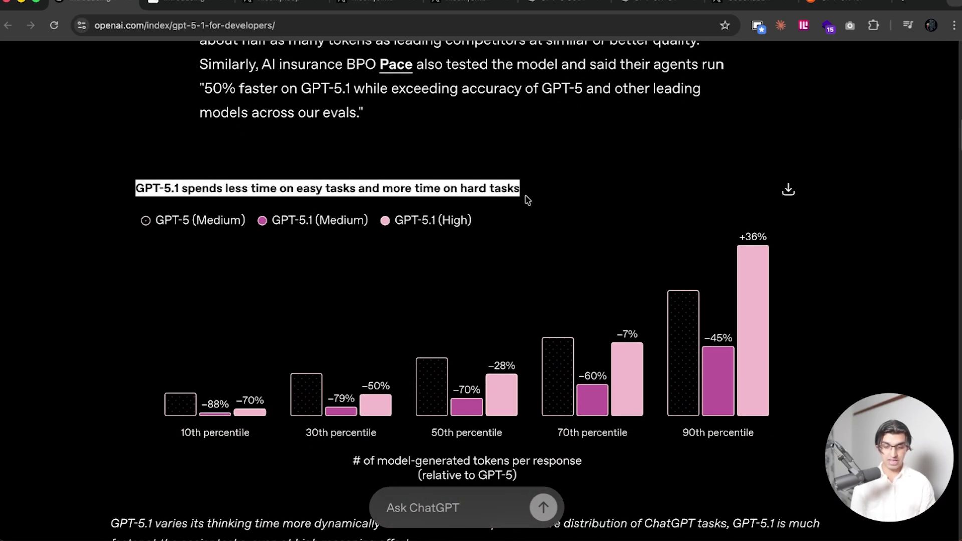
{"action": "scroll", "coordinate": [526, 200], "scroll_direction": "up", "scroll_amount": 3}
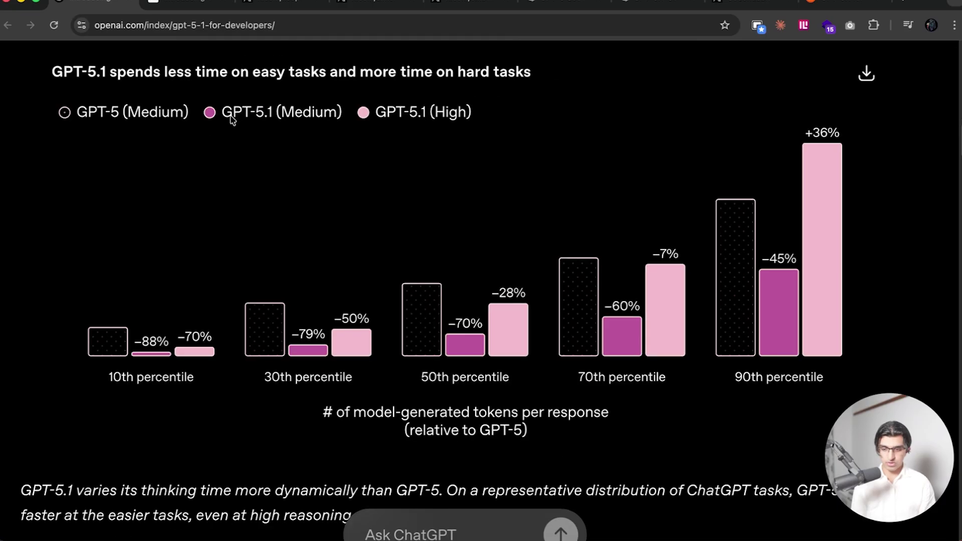
{"action": "left_click_drag", "start_coordinate": [222, 112], "coordinate": [342, 115]}
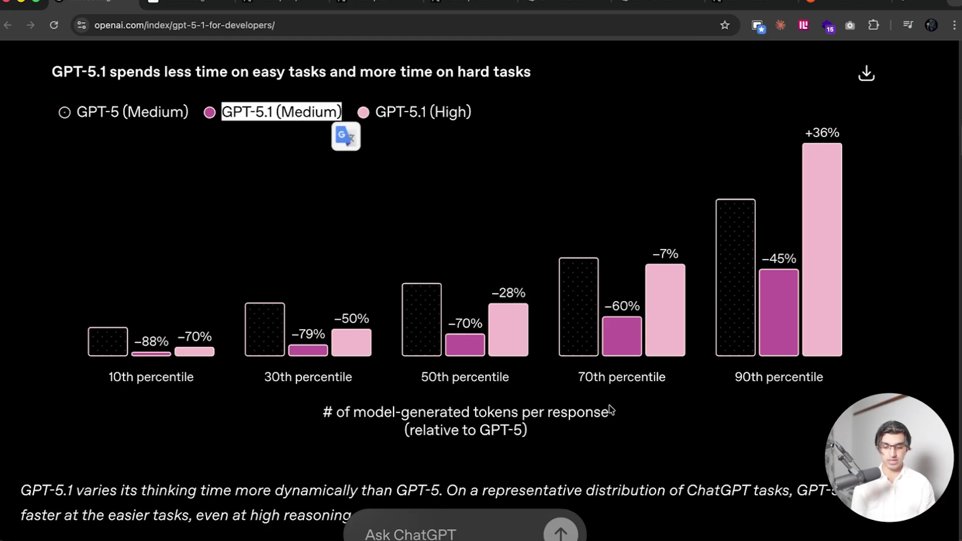
{"action": "left_click_drag", "start_coordinate": [636, 416], "coordinate": [410, 419]}
Highlight the five percentile labels, the SWE-bench Verified title and the high effort label.
{"action": "left_click", "coordinate": [338, 415]}
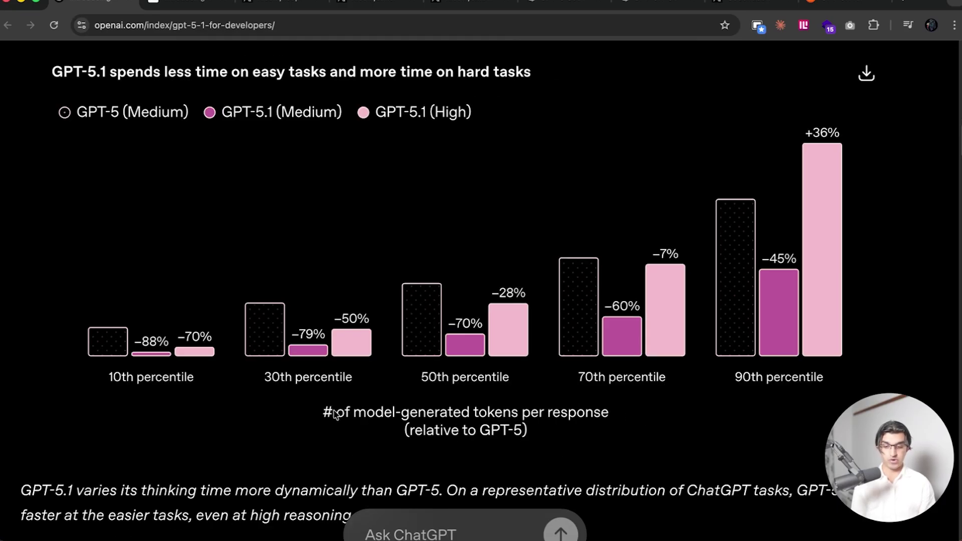
{"action": "left_click_drag", "start_coordinate": [100, 383], "coordinate": [858, 342]}
{"action": "scroll", "coordinate": [333, 172], "scroll_direction": "down", "scroll_amount": 5}
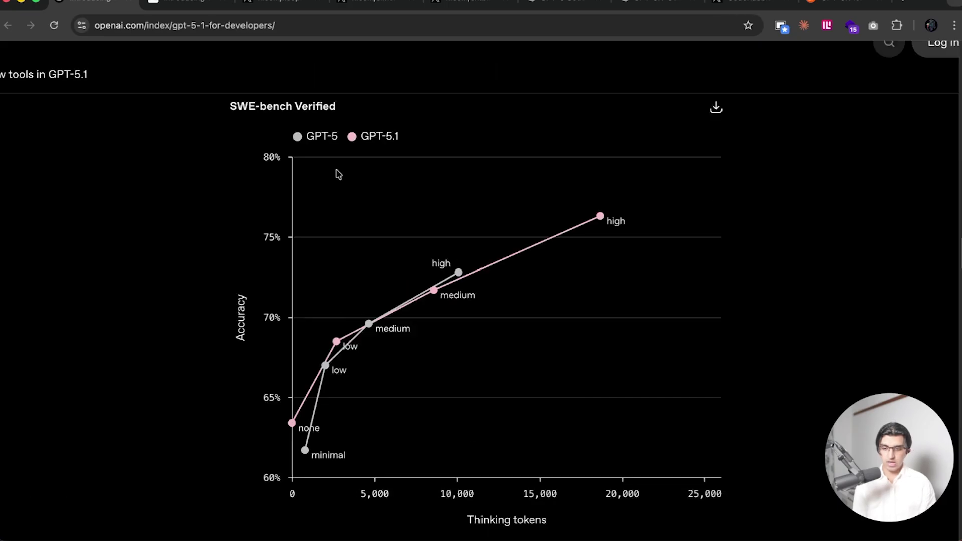
{"action": "left_click_drag", "start_coordinate": [229, 107], "coordinate": [342, 110]}
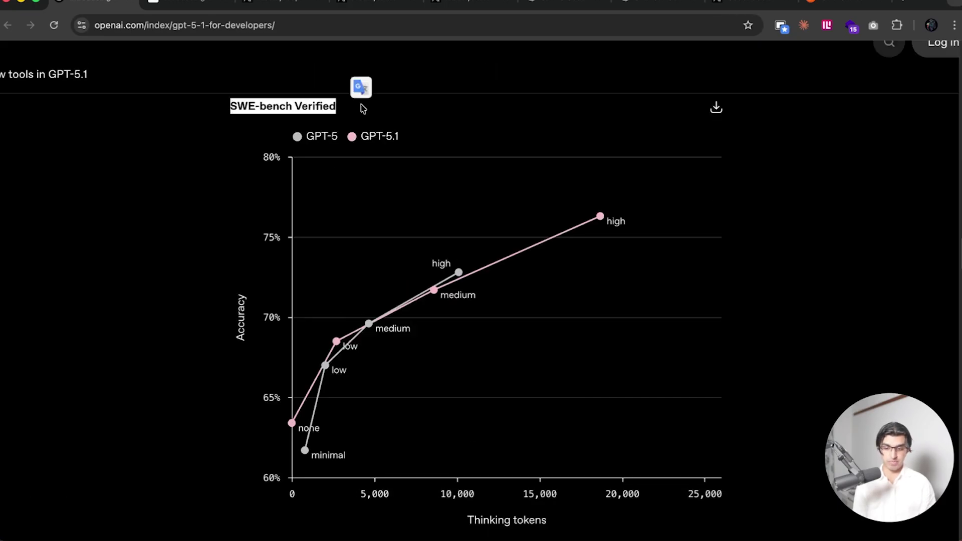
{"action": "left_click", "coordinate": [444, 141]}
{"action": "double_click", "coordinate": [625, 223]}
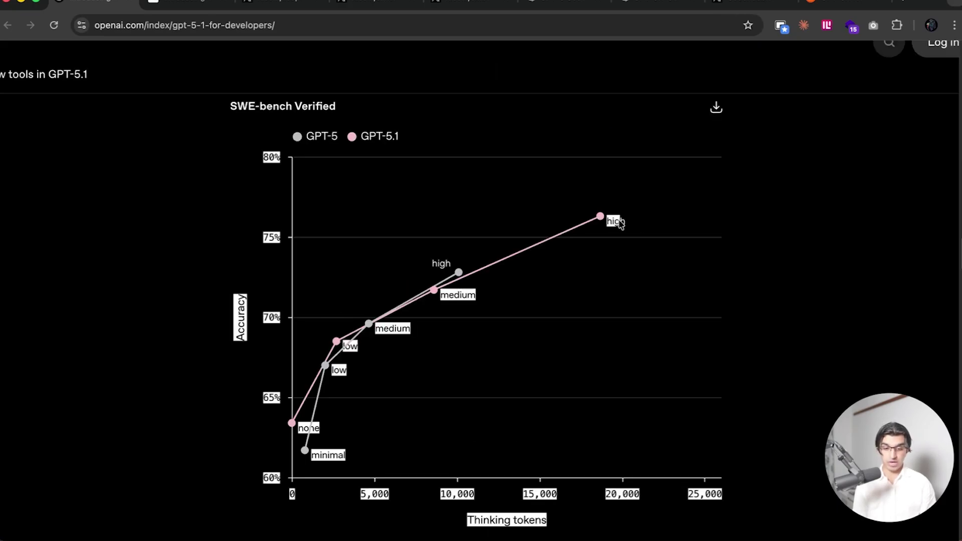
{"action": "left_click", "coordinate": [602, 218]}
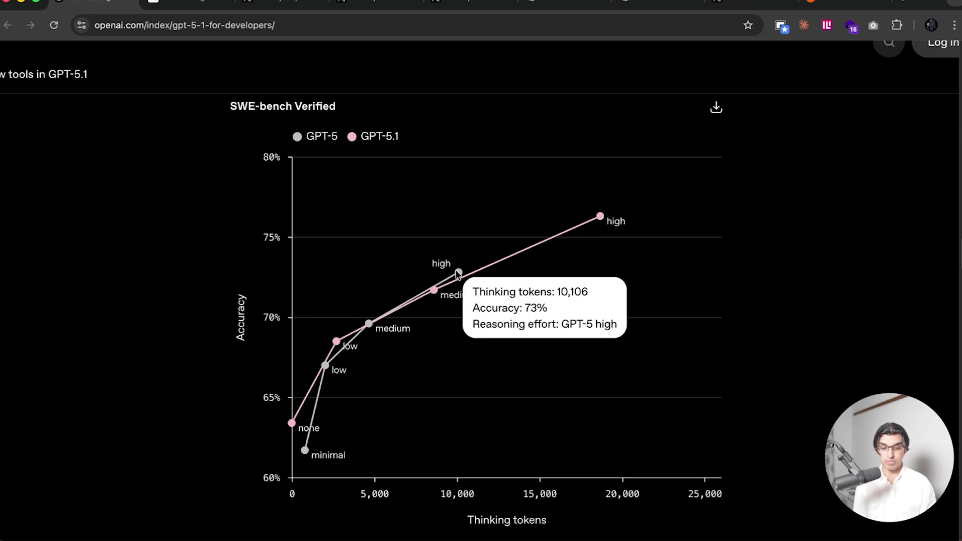
{"action": "mouse_move", "coordinate": [458, 273]}
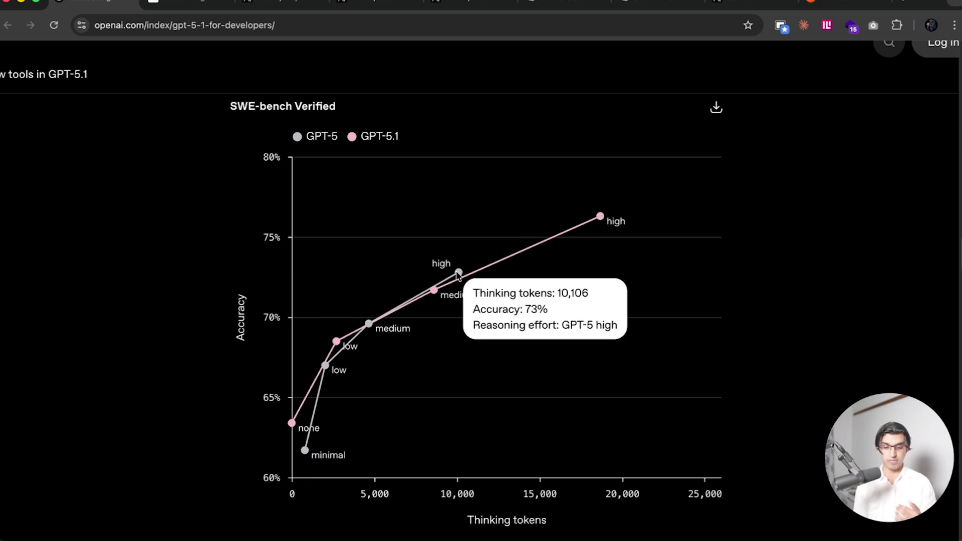
Show Anthropic's Claude Sonnet 4.5 benchmark table, then move on to the next tab.
{"action": "left_click", "coordinate": [188, 6]}
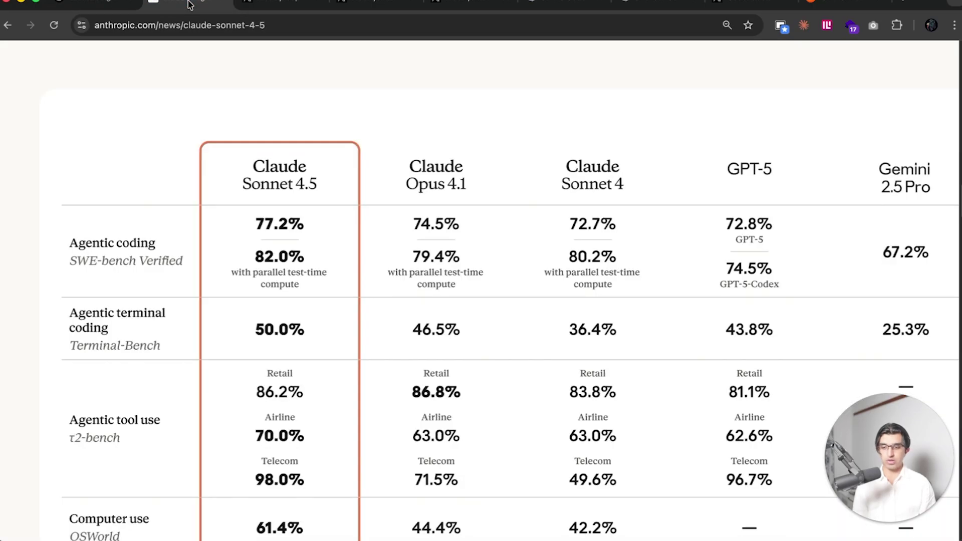
{"action": "scroll", "coordinate": [278, 231], "scroll_direction": "up", "scroll_amount": 2}
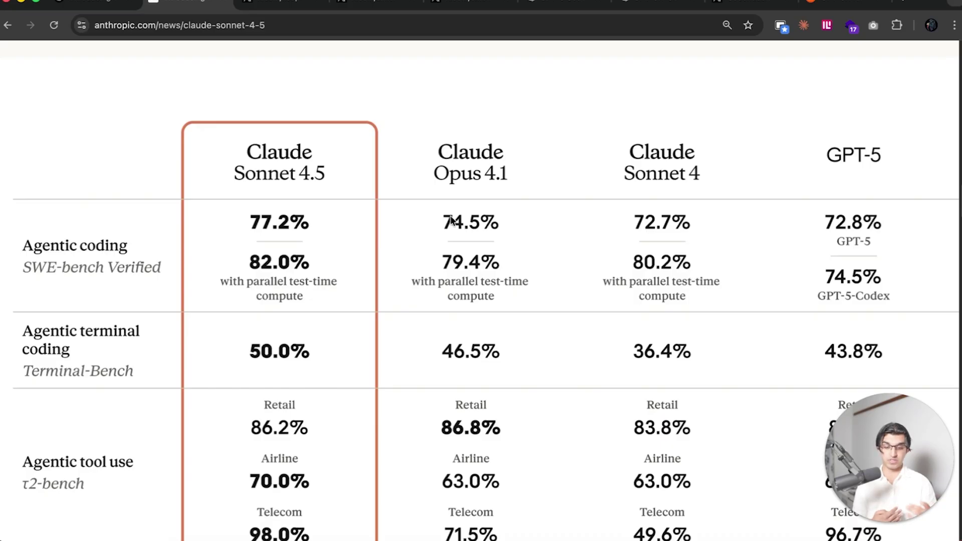
{"action": "key", "text": "ctrl+Tab"}
{"action": "scroll", "coordinate": [607, 174], "scroll_direction": "down", "scroll_amount": 1}
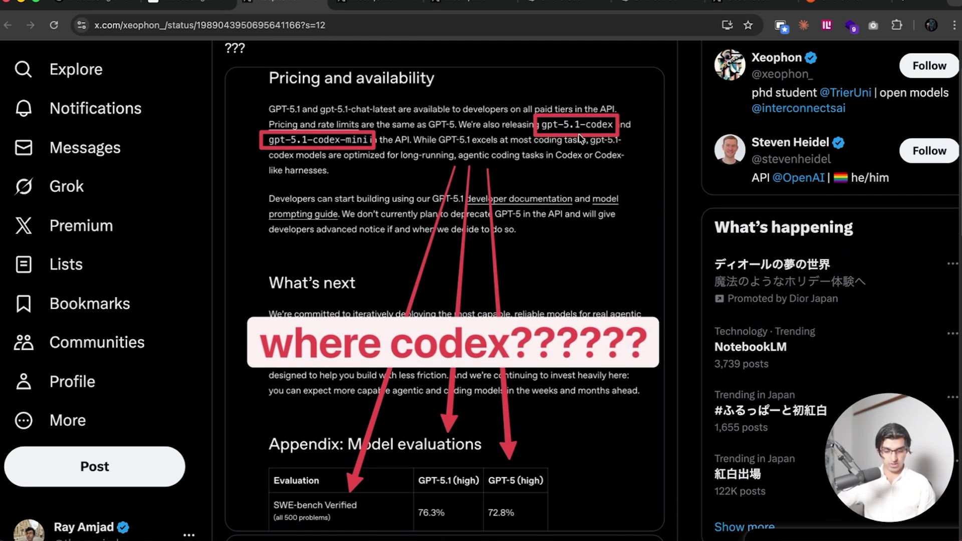
{"action": "scroll", "coordinate": [496, 453], "scroll_direction": "down", "scroll_amount": 1}
{"action": "scroll", "coordinate": [496, 464], "scroll_direction": "down", "scroll_amount": 2}
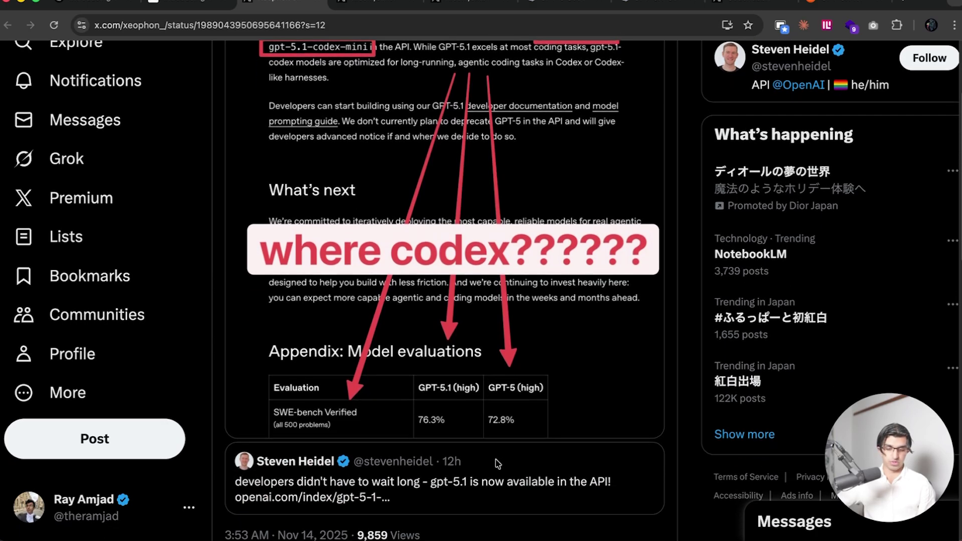
Highlight the announcement's gpt-5.1-codex Mac & Linux line and the gpt-5.1 Windows line.
{"action": "key", "text": "ctrl+Tab"}
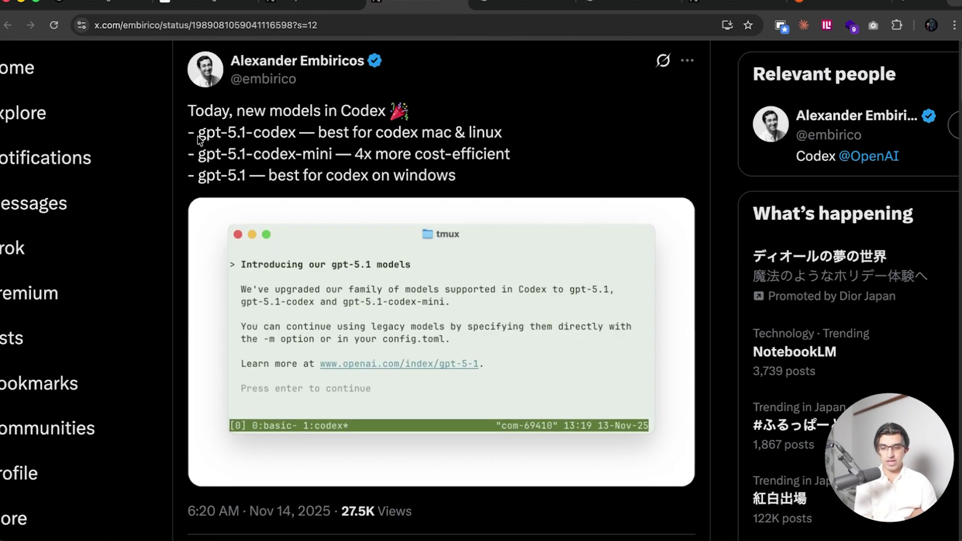
{"action": "left_click_drag", "start_coordinate": [195, 132], "coordinate": [510, 134]}
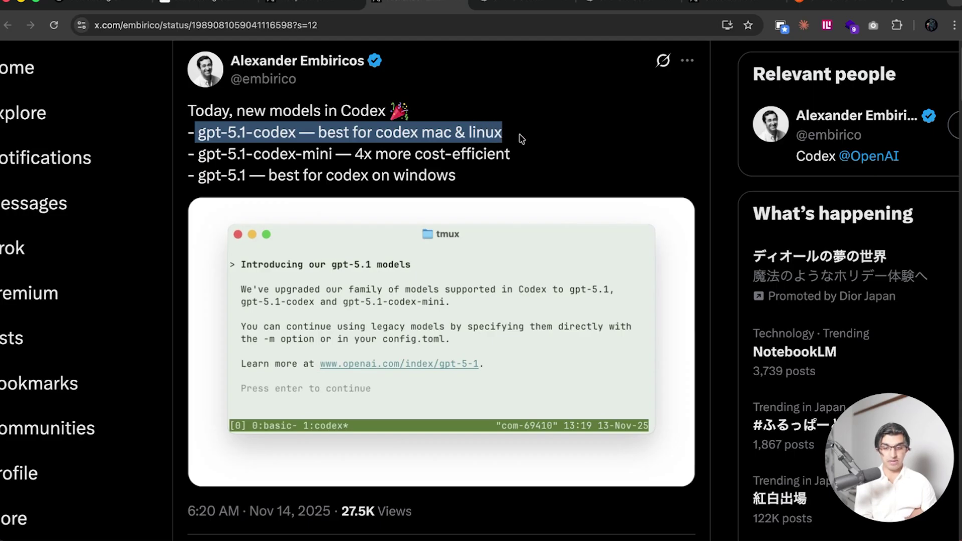
{"action": "left_click", "coordinate": [523, 139]}
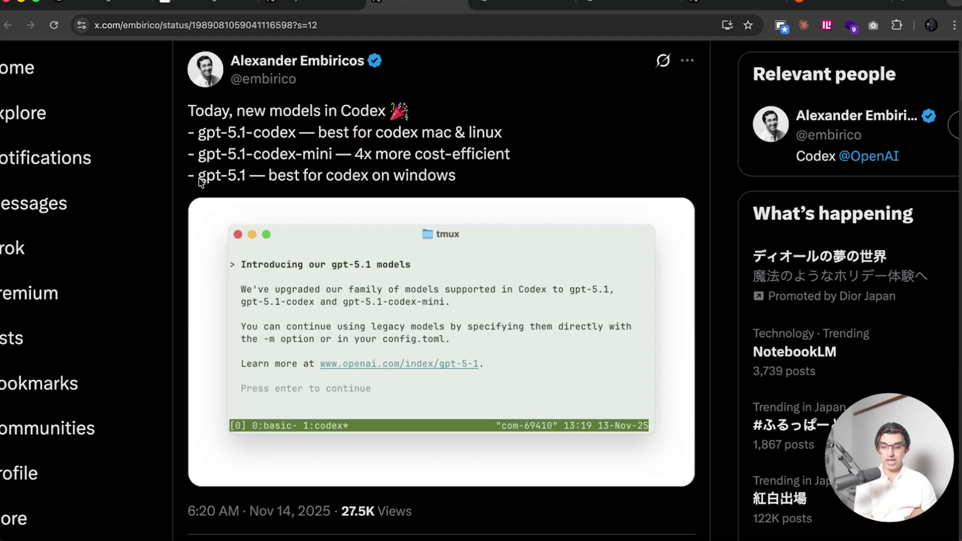
{"action": "left_click_drag", "start_coordinate": [199, 177], "coordinate": [453, 180]}
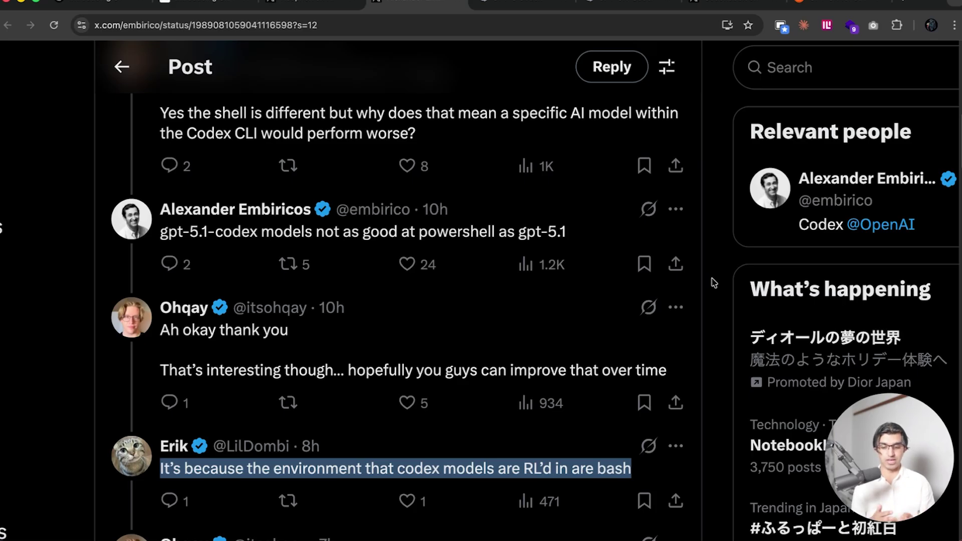
{"action": "scroll", "coordinate": [713, 283], "scroll_direction": "down", "scroll_amount": 2}
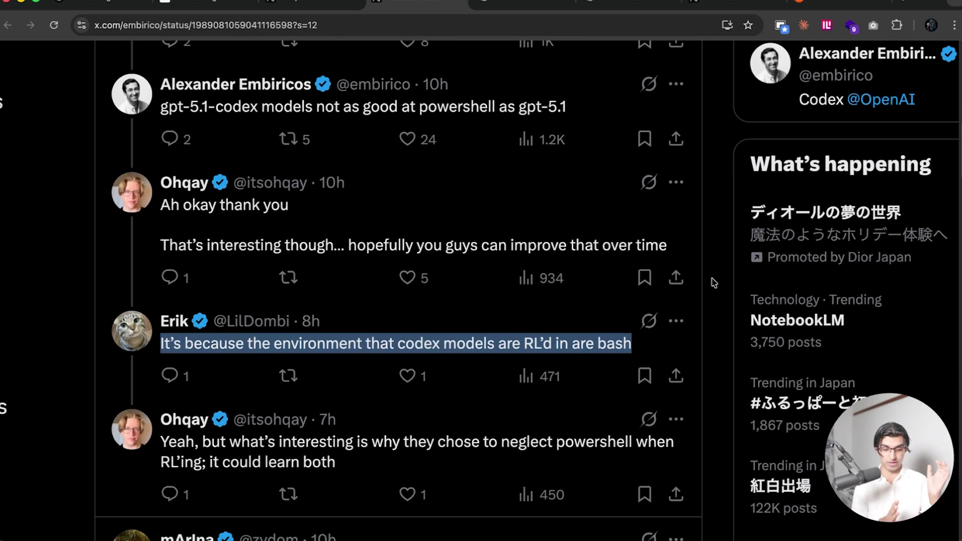
{"action": "scroll", "coordinate": [713, 283], "scroll_direction": "down", "scroll_amount": 1}
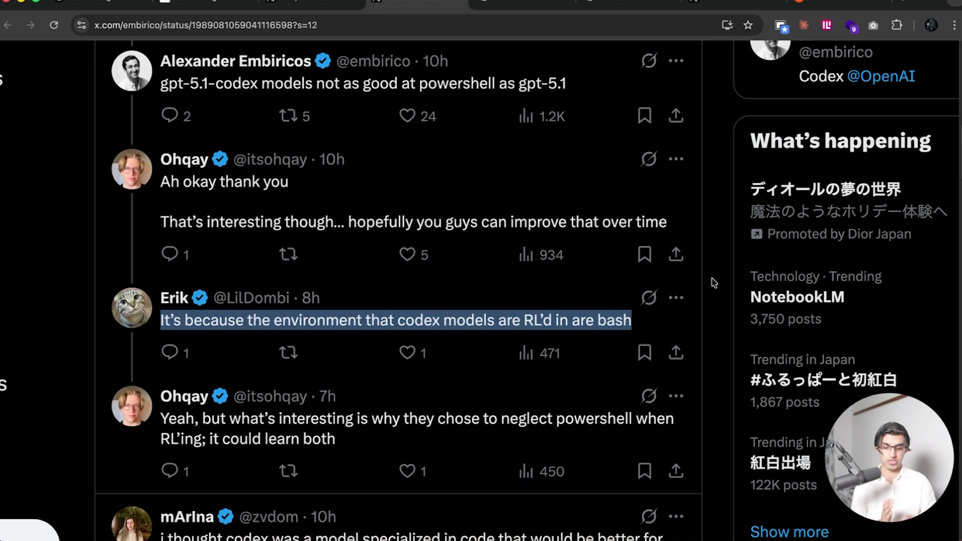
{"action": "scroll", "coordinate": [775, 271], "scroll_direction": "down", "scroll_amount": 1}
{"action": "scroll", "coordinate": [775, 271], "scroll_direction": "down", "scroll_amount": 1}
{"action": "scroll", "coordinate": [775, 272], "scroll_direction": "down", "scroll_amount": 2}
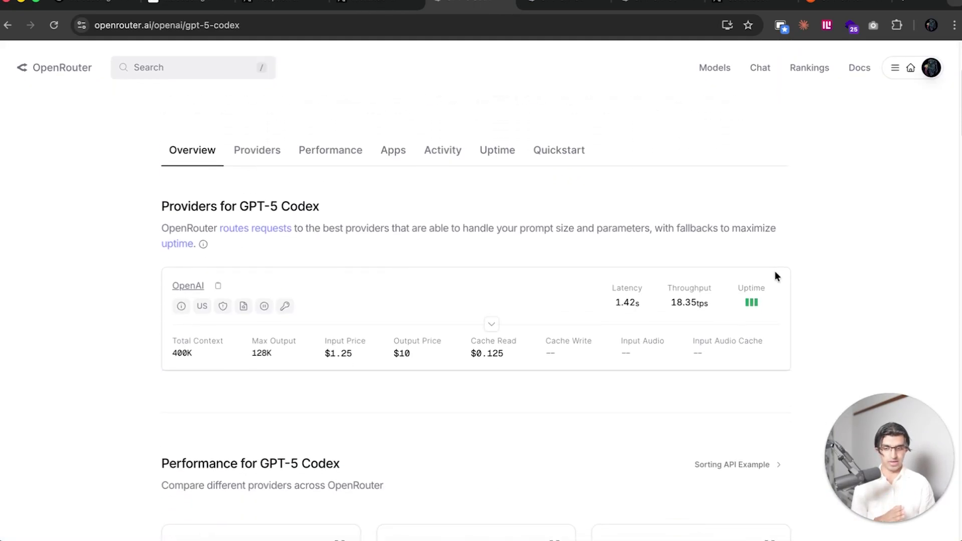
{"action": "scroll", "coordinate": [776, 272], "scroll_direction": "down", "scroll_amount": 1}
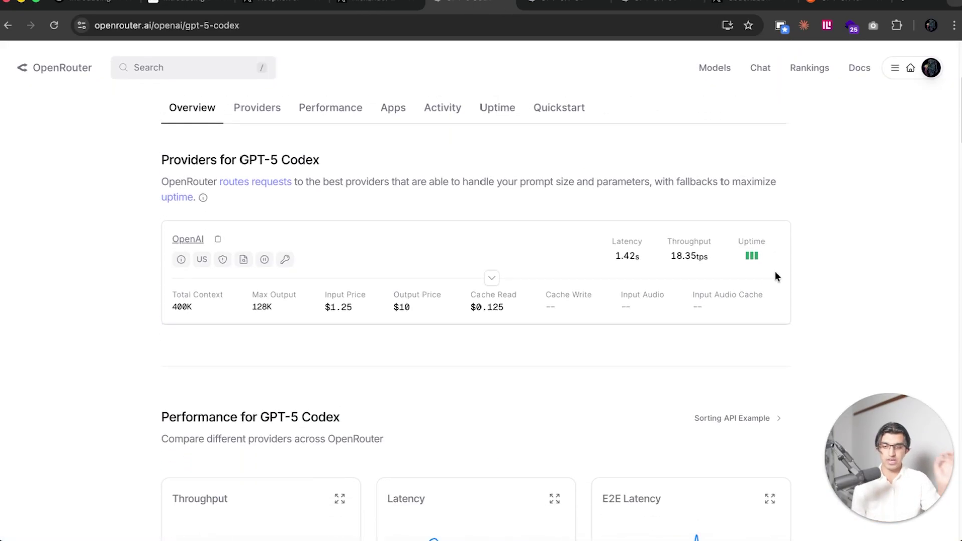
{"action": "scroll", "coordinate": [775, 272], "scroll_direction": "down", "scroll_amount": 1}
{"action": "scroll", "coordinate": [776, 271], "scroll_direction": "down", "scroll_amount": 3}
Expand the median throughput chart and view GPT-5 Codex, gpt-5.1-codex and gpt-5.1-codex-mini in turn.
{"action": "left_click", "coordinate": [237, 392]}
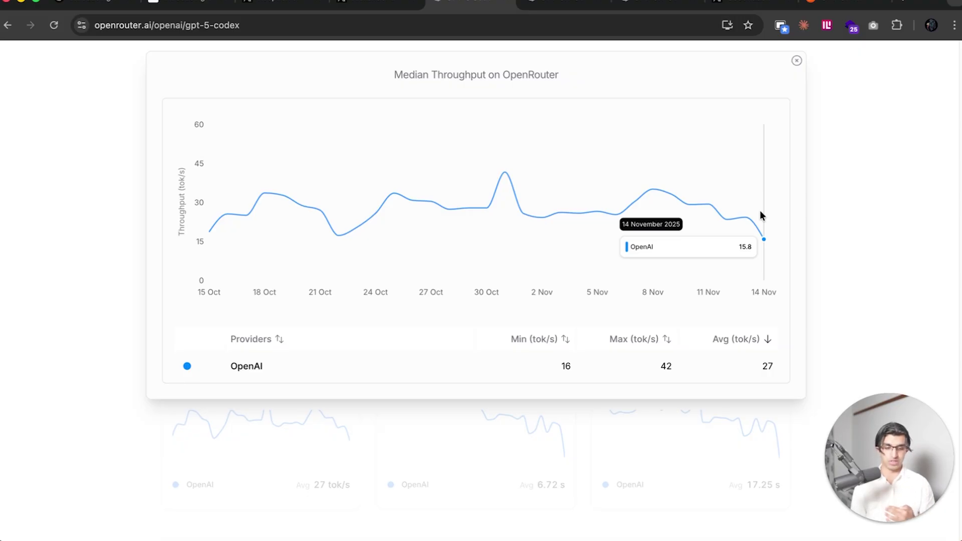
{"action": "key", "text": "ctrl+Tab"}
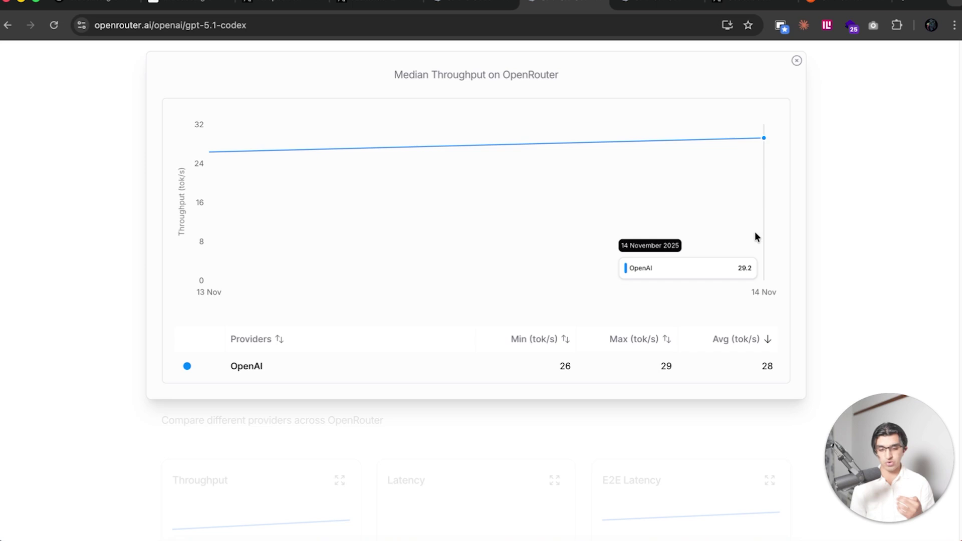
{"action": "key", "text": "ctrl+Tab"}
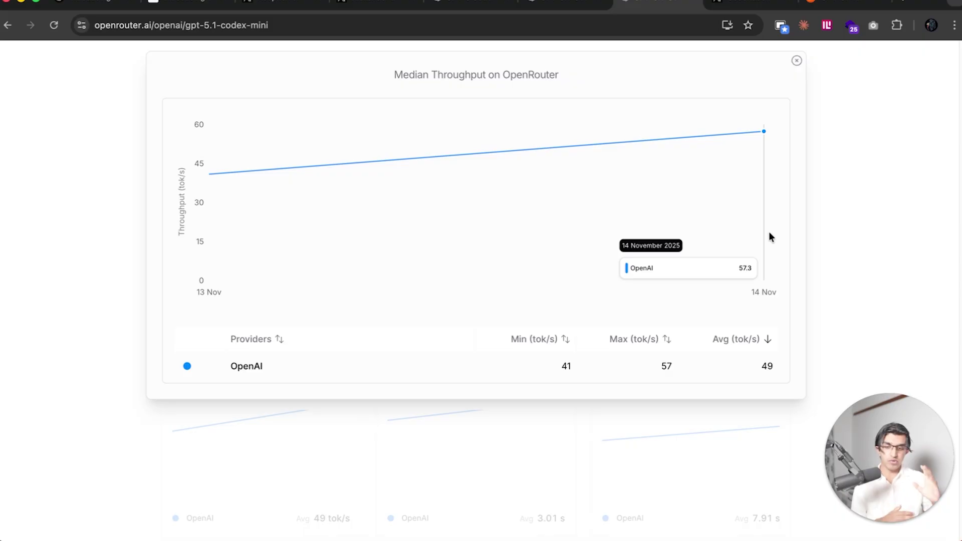
Highlight the gpt-5.1-codex-mini cost-efficiency line, then CodeRabbit's highest-precision code-review claim.
{"action": "key", "text": "ctrl+shift+Tab"}
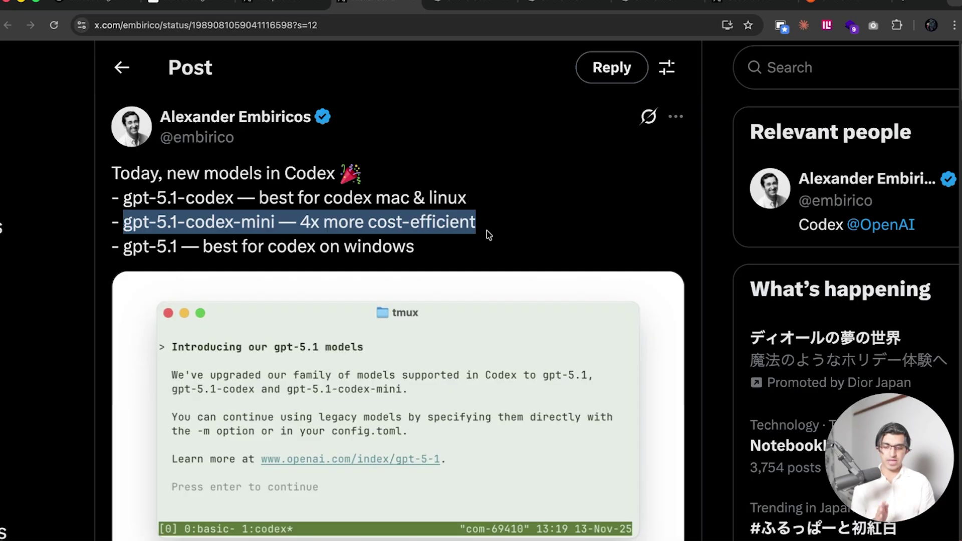
{"action": "left_click_drag", "start_coordinate": [503, 223], "coordinate": [121, 219]}
{"action": "left_click", "coordinate": [544, 224]}
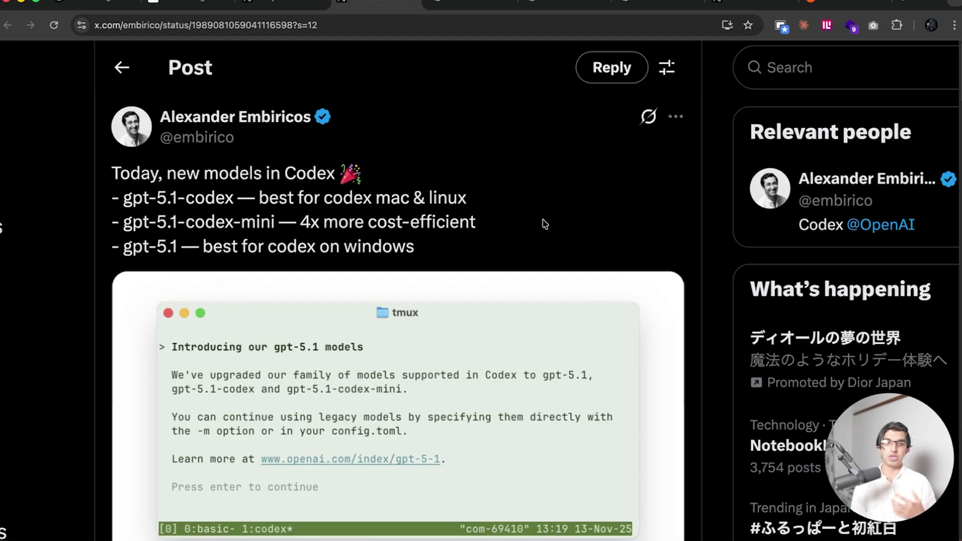
{"action": "key", "text": "ctrl+Tab"}
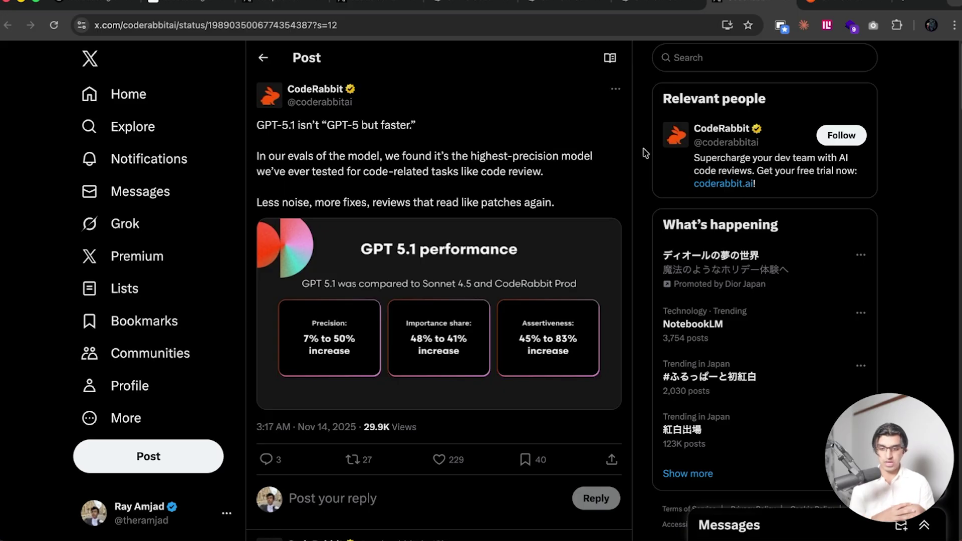
{"action": "scroll", "coordinate": [342, 147], "scroll_direction": "up", "scroll_amount": 5}
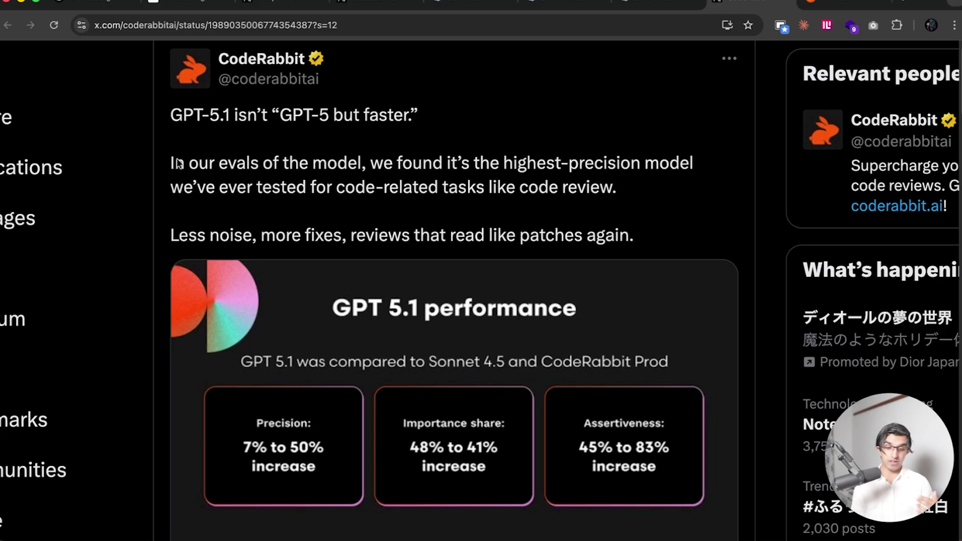
{"action": "left_click_drag", "start_coordinate": [501, 163], "coordinate": [701, 181]}
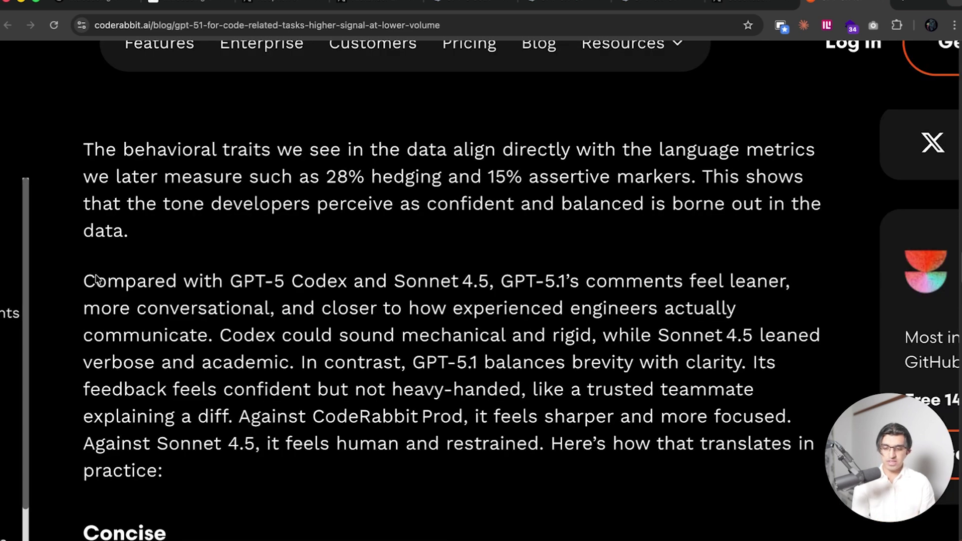
Highlight the article's comparison of GPT-5.1 with GPT-5 Codex and Sonnet 4.5.
{"action": "mouse_move", "coordinate": [96, 280]}
{"action": "left_mouse_down"}
{"action": "mouse_move", "coordinate": [231, 291]}
{"action": "mouse_move", "coordinate": [285, 309]}
{"action": "left_mouse_up"}
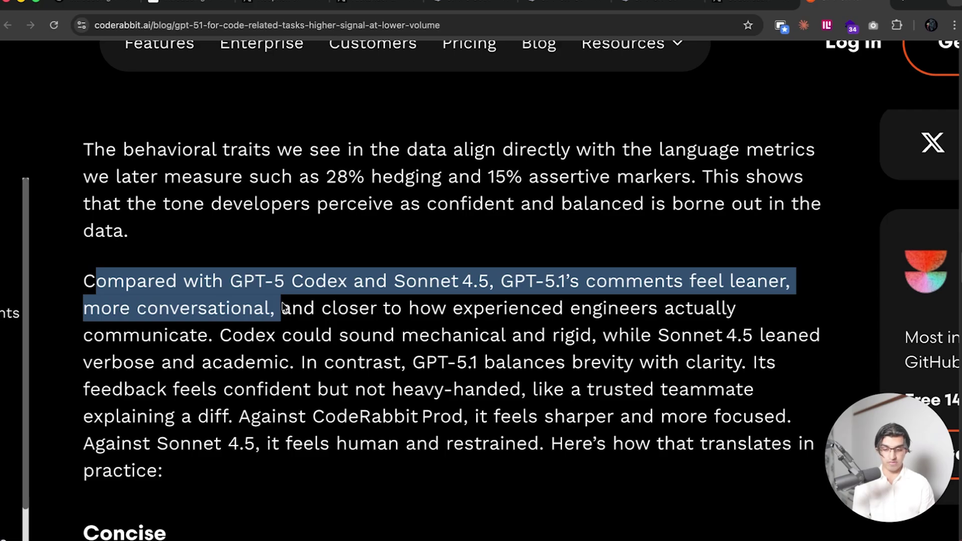
{"action": "scroll", "coordinate": [285, 316], "scroll_direction": "down", "scroll_amount": 1}
{"action": "left_click_drag", "start_coordinate": [284, 257], "coordinate": [214, 285]}
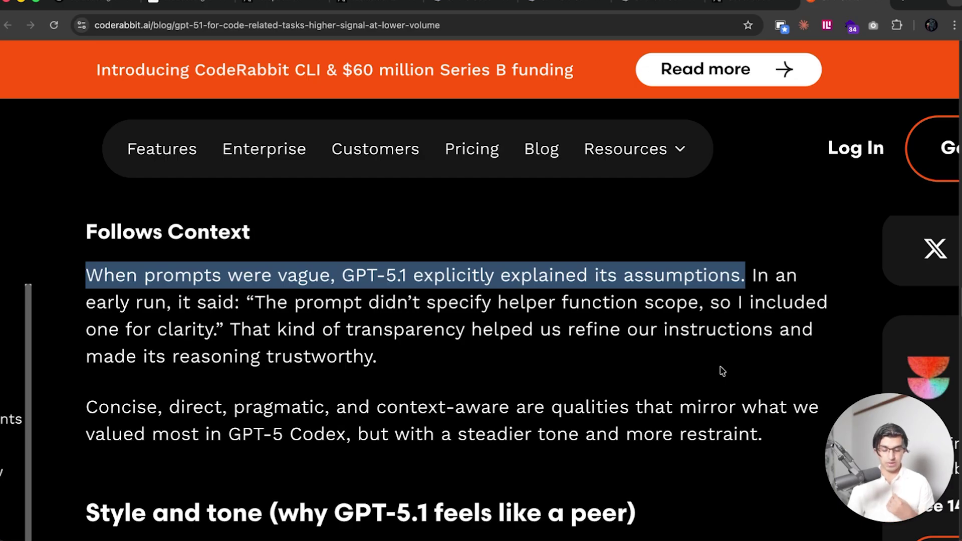
{"action": "scroll", "coordinate": [727, 328], "scroll_direction": "down", "scroll_amount": 10}
{"action": "scroll", "coordinate": [726, 328], "scroll_direction": "down", "scroll_amount": 5}
{"action": "scroll", "coordinate": [726, 329], "scroll_direction": "down", "scroll_amount": 2}
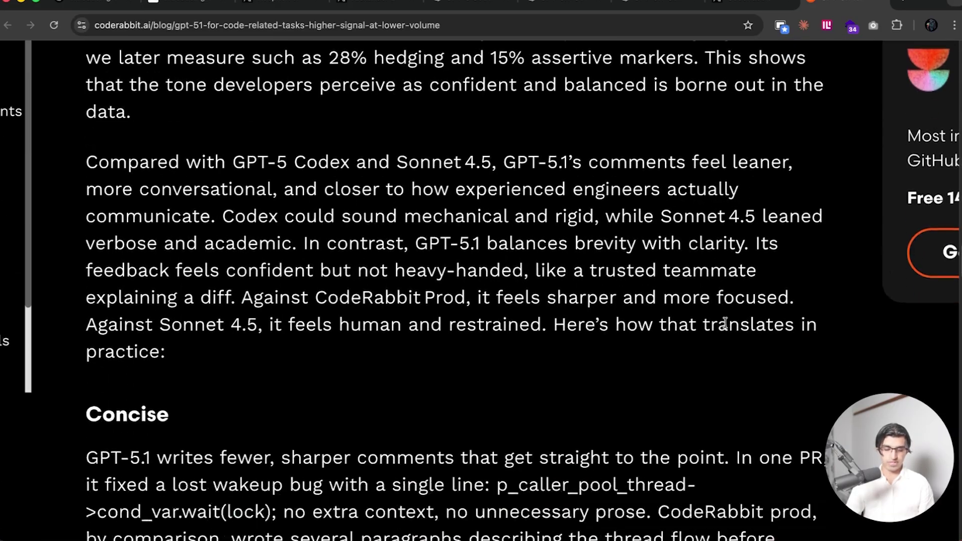
{"action": "scroll", "coordinate": [727, 329], "scroll_direction": "down", "scroll_amount": 5}
{"action": "scroll", "coordinate": [727, 329], "scroll_direction": "down", "scroll_amount": 5}
{"action": "scroll", "coordinate": [726, 329], "scroll_direction": "up", "scroll_amount": 15}
{"action": "scroll", "coordinate": [726, 328], "scroll_direction": "down", "scroll_amount": 5}
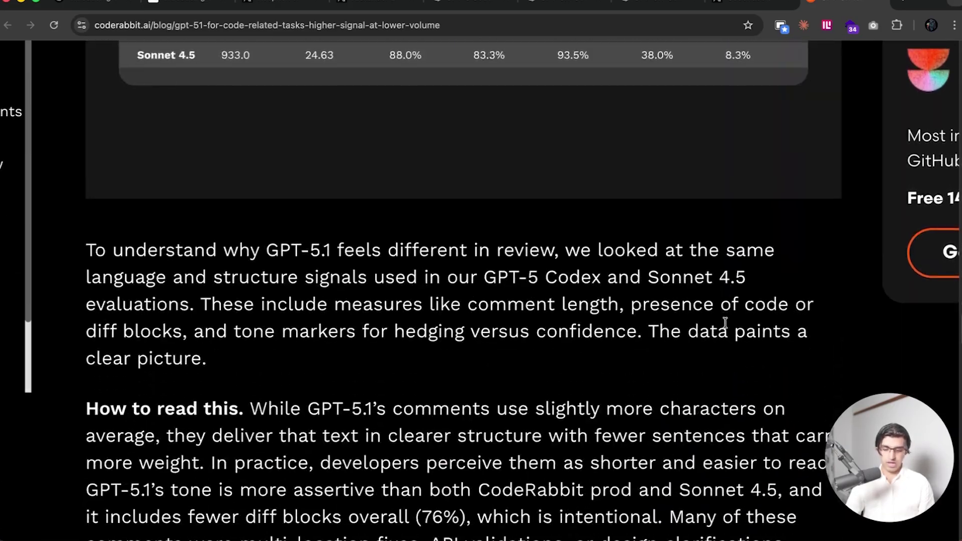
{"action": "scroll", "coordinate": [726, 328], "scroll_direction": "down", "scroll_amount": 5}
{"action": "scroll", "coordinate": [727, 328], "scroll_direction": "down", "scroll_amount": 5}
{"action": "scroll", "coordinate": [726, 328], "scroll_direction": "down", "scroll_amount": 4}
{"action": "scroll", "coordinate": [726, 328], "scroll_direction": "down", "scroll_amount": 2}
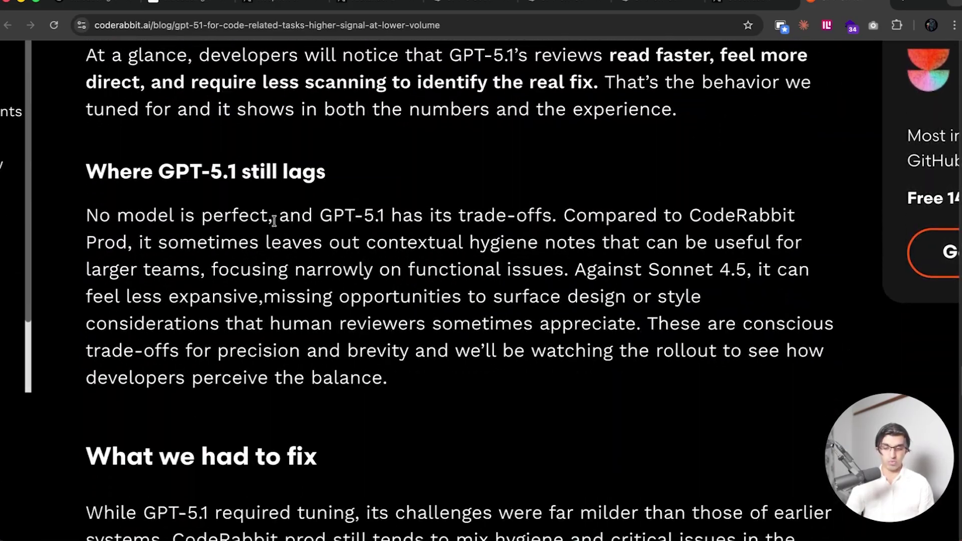
{"action": "left_click_drag", "start_coordinate": [80, 180], "coordinate": [376, 378]}
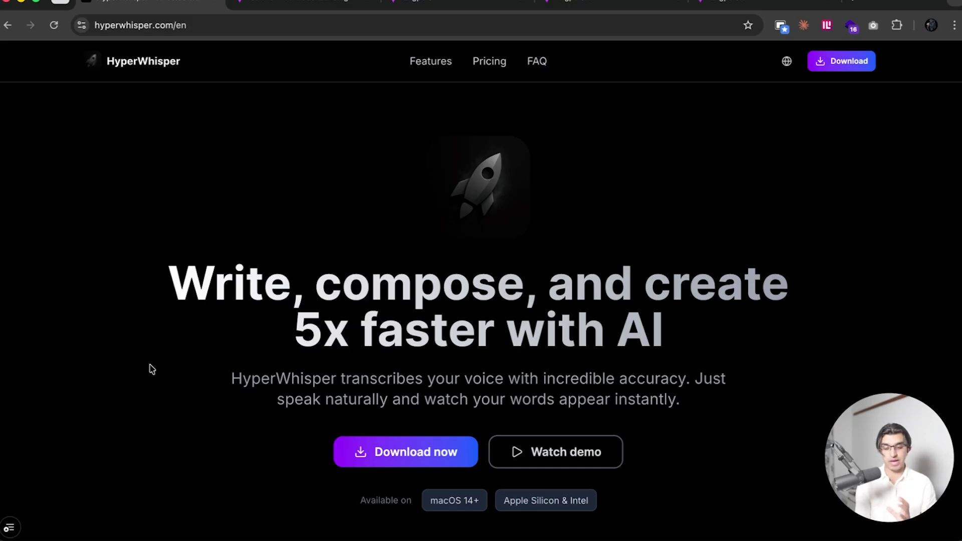
Launch HyperWhisper from Raycast on its Modes page, dismiss it, and return to the localhost page.
{"action": "key", "text": "super+space"}
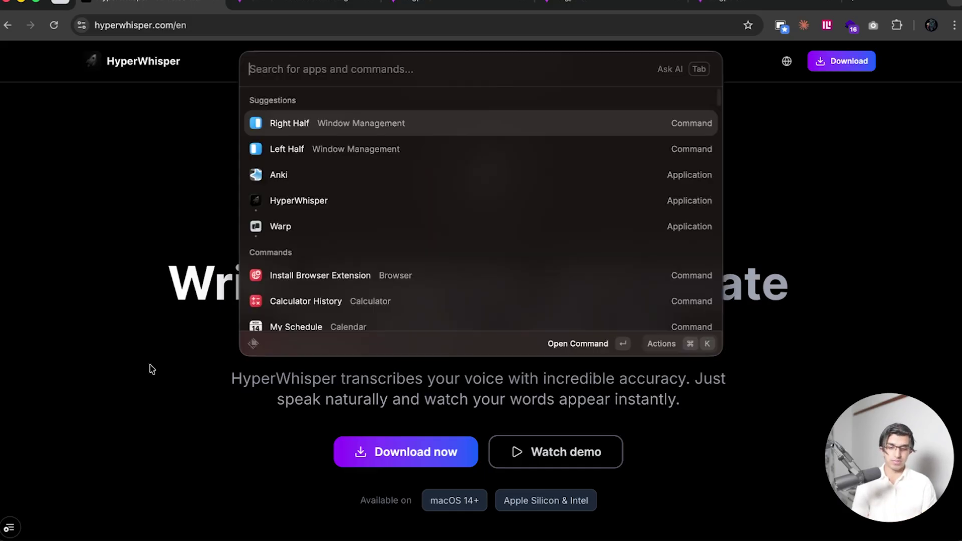
{"action": "type", "text": "hyper"}
{"action": "key", "text": "Return"}
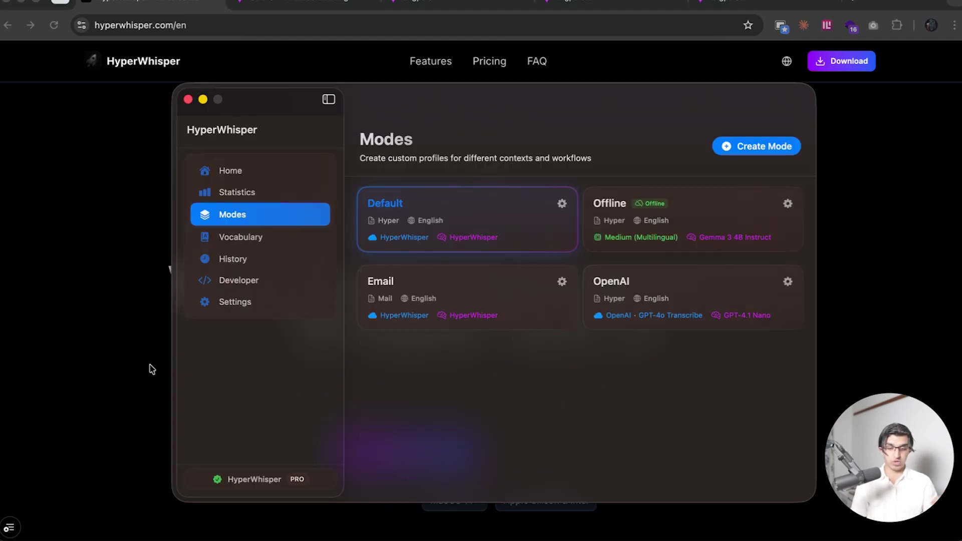
{"action": "left_click", "coordinate": [119, 346]}
{"action": "scroll", "coordinate": [118, 346], "scroll_direction": "down", "scroll_amount": 3}
{"action": "scroll", "coordinate": [118, 346], "scroll_direction": "up", "scroll_amount": 5}
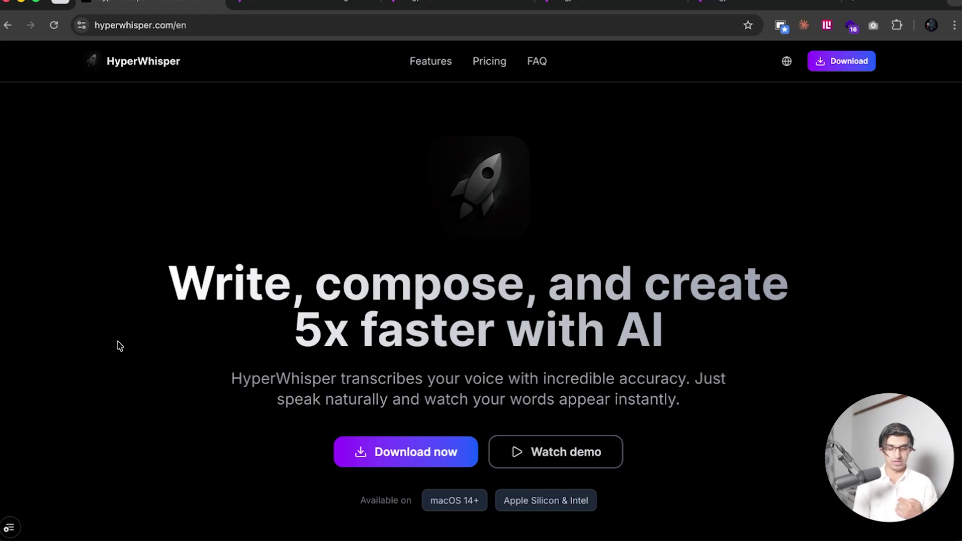
{"action": "left_click", "coordinate": [301, 5]}
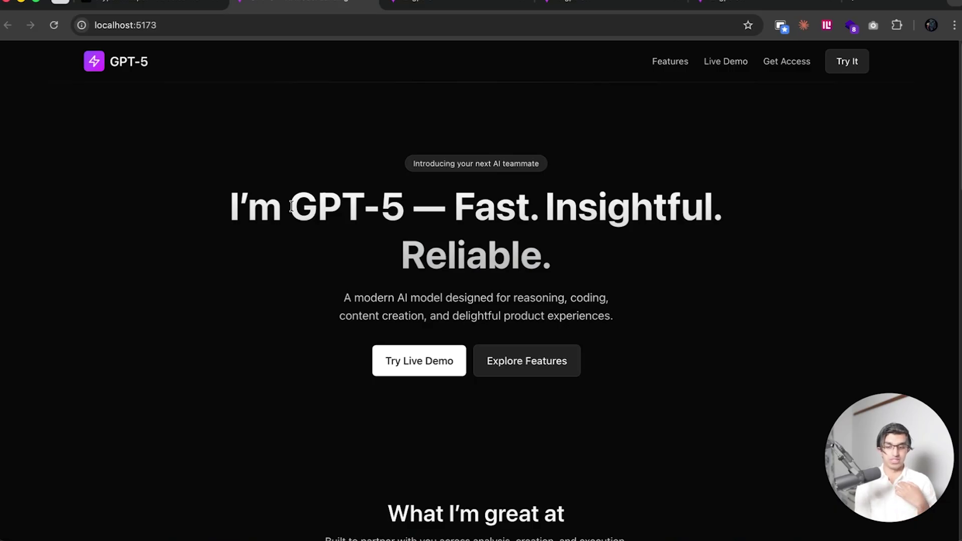
{"action": "scroll", "coordinate": [170, 200], "scroll_direction": "down", "scroll_amount": 1}
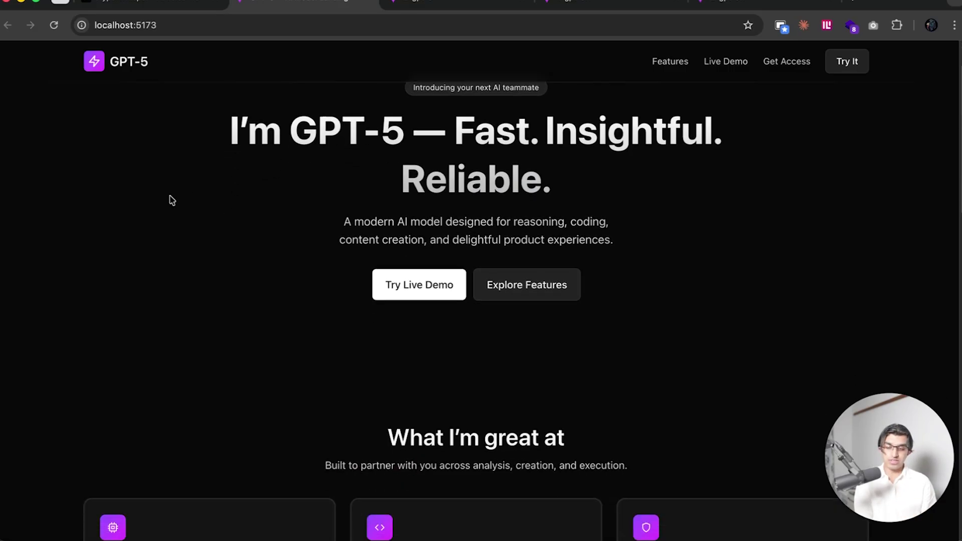
{"action": "scroll", "coordinate": [170, 294], "scroll_direction": "down", "scroll_amount": 4}
{"action": "scroll", "coordinate": [170, 294], "scroll_direction": "down", "scroll_amount": 3}
{"action": "scroll", "coordinate": [171, 294], "scroll_direction": "down", "scroll_amount": 4}
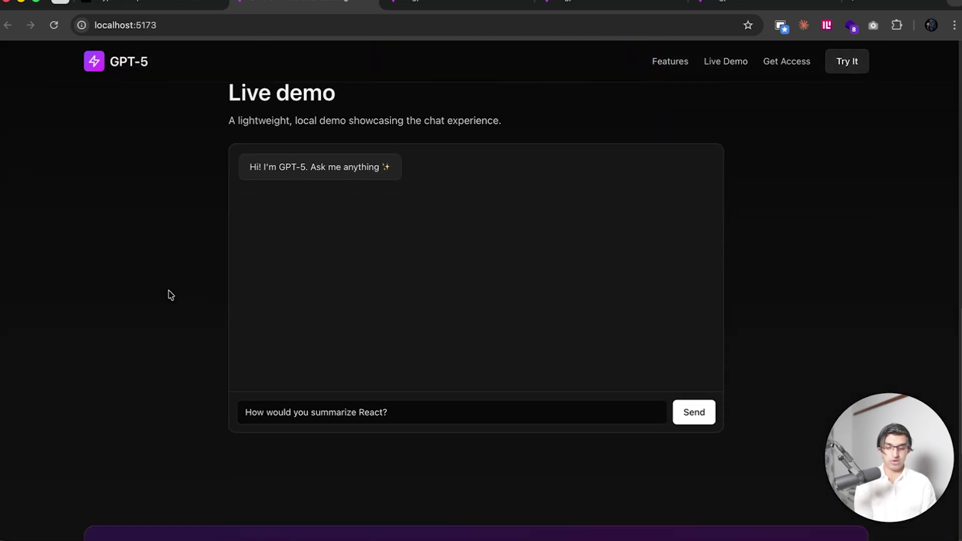
{"action": "scroll", "coordinate": [170, 294], "scroll_direction": "down", "scroll_amount": 2}
Reload the page and send 'hi' and a second message in the live demo chat.
{"action": "key", "text": "super+r"}
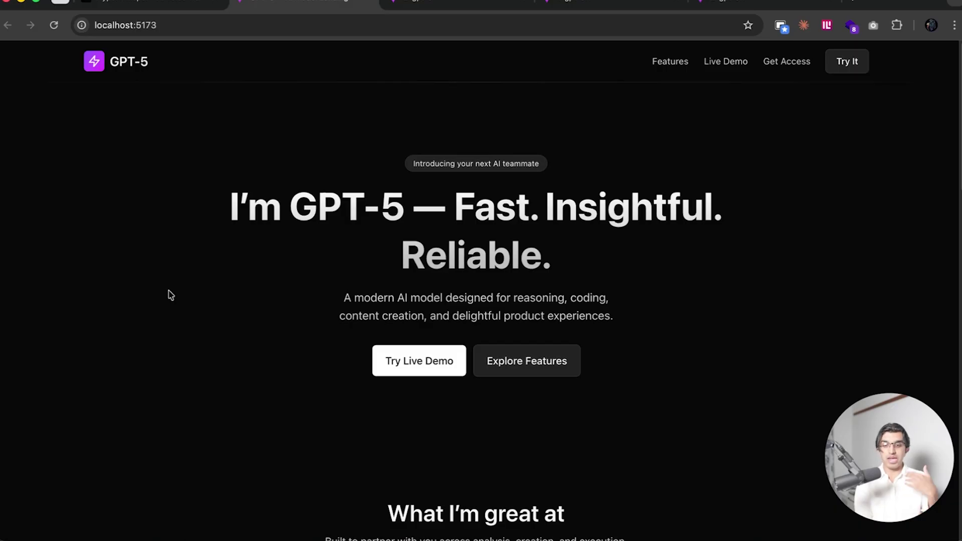
{"action": "left_click", "coordinate": [409, 358]}
{"action": "scroll", "coordinate": [406, 356], "scroll_direction": "down", "scroll_amount": 3}
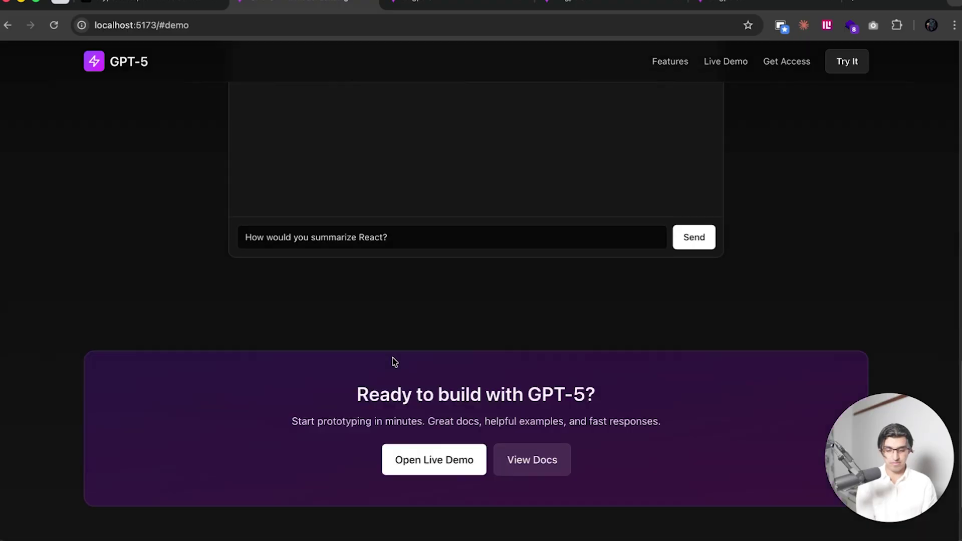
{"action": "scroll", "coordinate": [399, 356], "scroll_direction": "up", "scroll_amount": 2}
{"action": "left_click", "coordinate": [469, 303]}
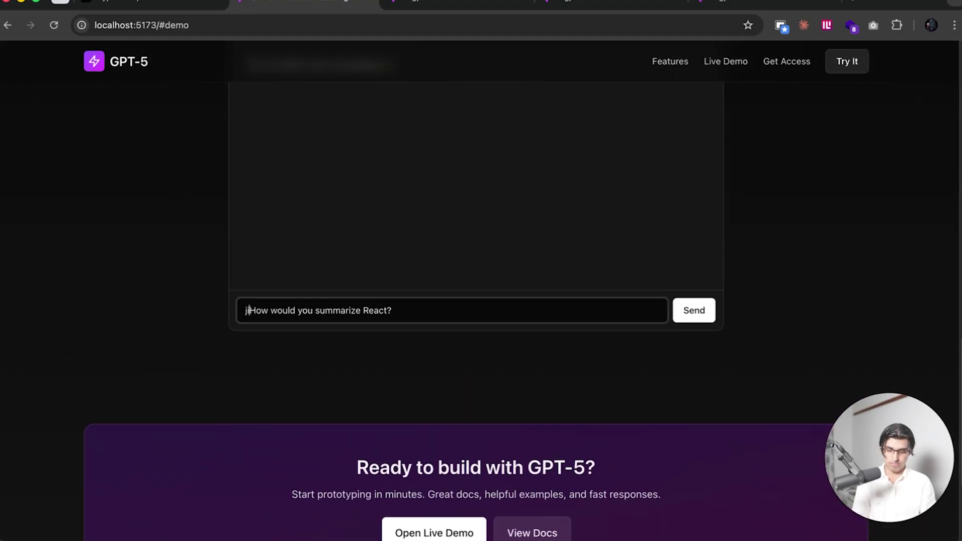
{"action": "type", "text": "hi"}
{"action": "key", "text": "Return"}
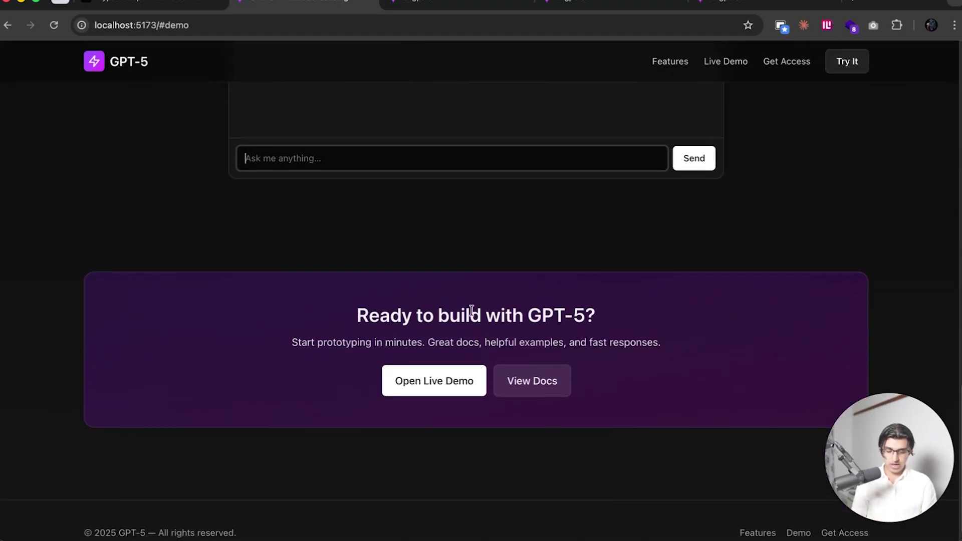
{"action": "scroll", "coordinate": [818, 166], "scroll_direction": "up", "scroll_amount": 4}
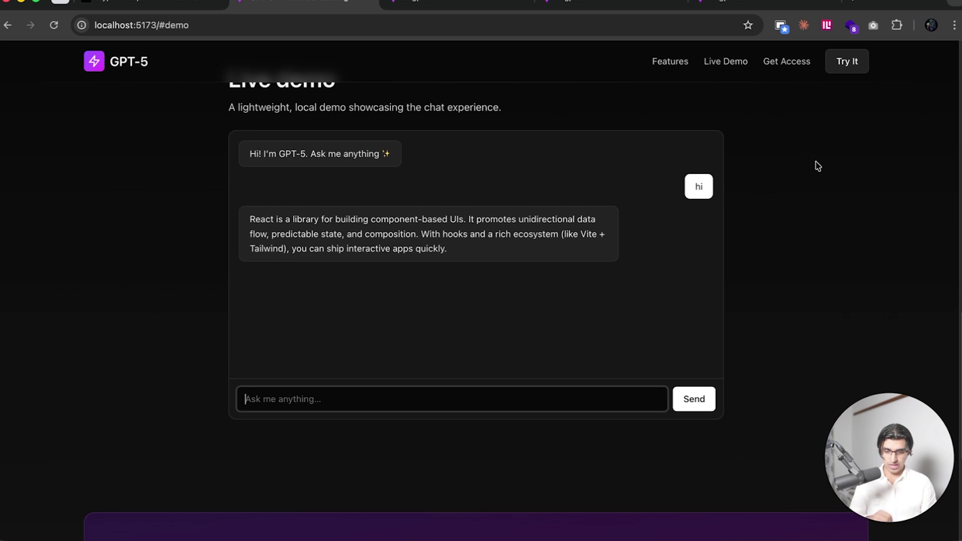
{"action": "type", "text": "tu"}
{"action": "key", "text": "Return"}
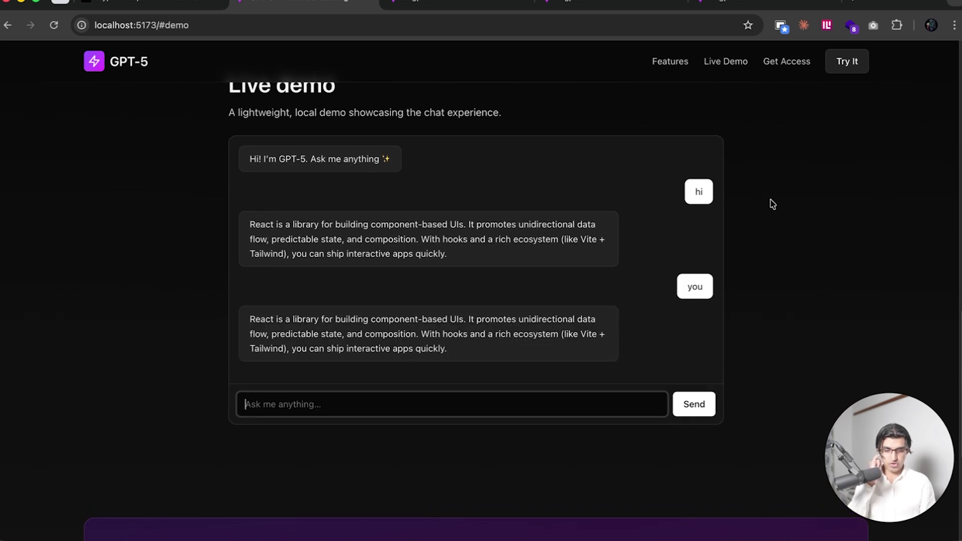
{"action": "scroll", "coordinate": [772, 204], "scroll_direction": "down", "scroll_amount": 4}
{"action": "scroll", "coordinate": [772, 204], "scroll_direction": "up", "scroll_amount": 4}
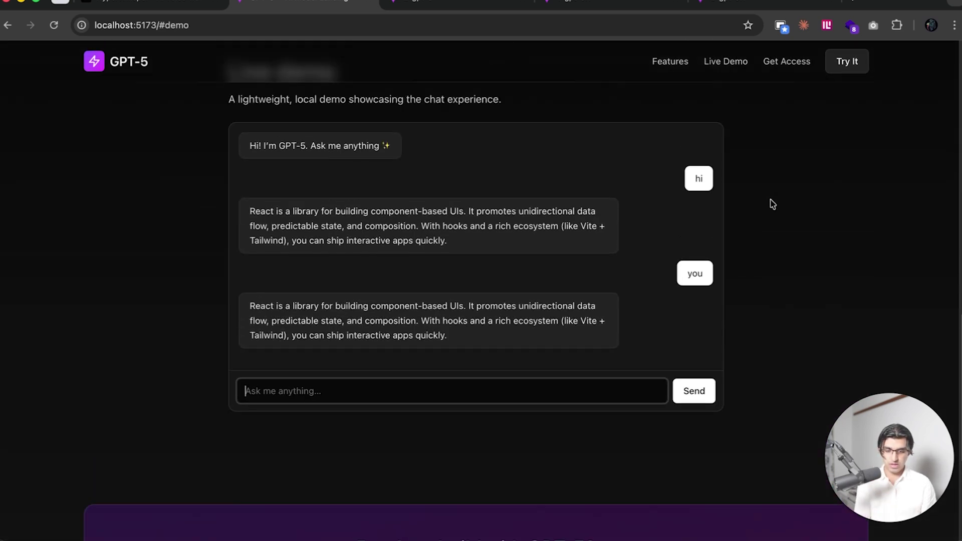
Scroll the localhost:5174 Codex GPT-5 page past stats, workflows and testimonial to the contact form.
{"action": "left_click", "coordinate": [459, 7]}
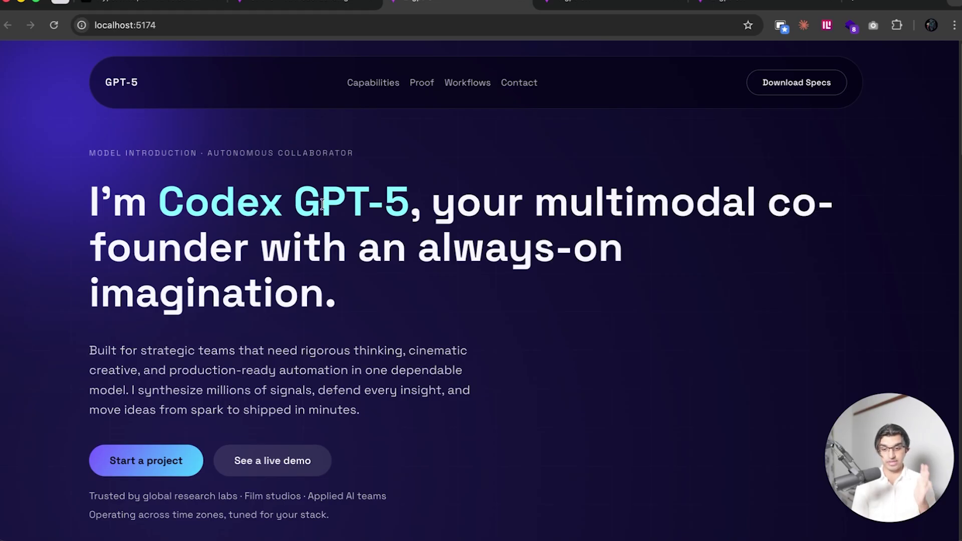
{"action": "scroll", "coordinate": [135, 317], "scroll_direction": "down", "scroll_amount": 3}
{"action": "scroll", "coordinate": [136, 317], "scroll_direction": "down", "scroll_amount": 2}
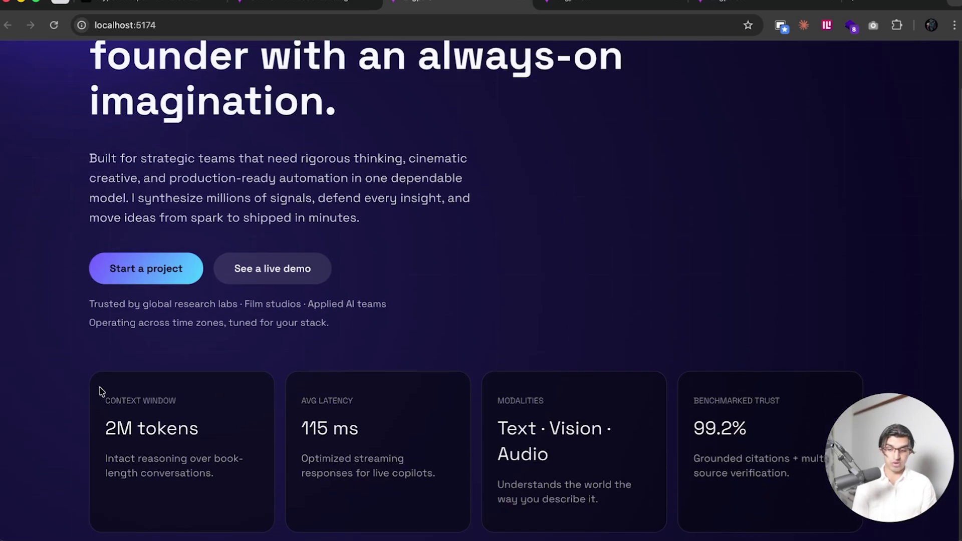
{"action": "scroll", "coordinate": [99, 391], "scroll_direction": "down", "scroll_amount": 5}
{"action": "scroll", "coordinate": [99, 391], "scroll_direction": "down", "scroll_amount": 4}
{"action": "scroll", "coordinate": [99, 392], "scroll_direction": "down", "scroll_amount": 1}
{"action": "scroll", "coordinate": [101, 391], "scroll_direction": "down", "scroll_amount": 2}
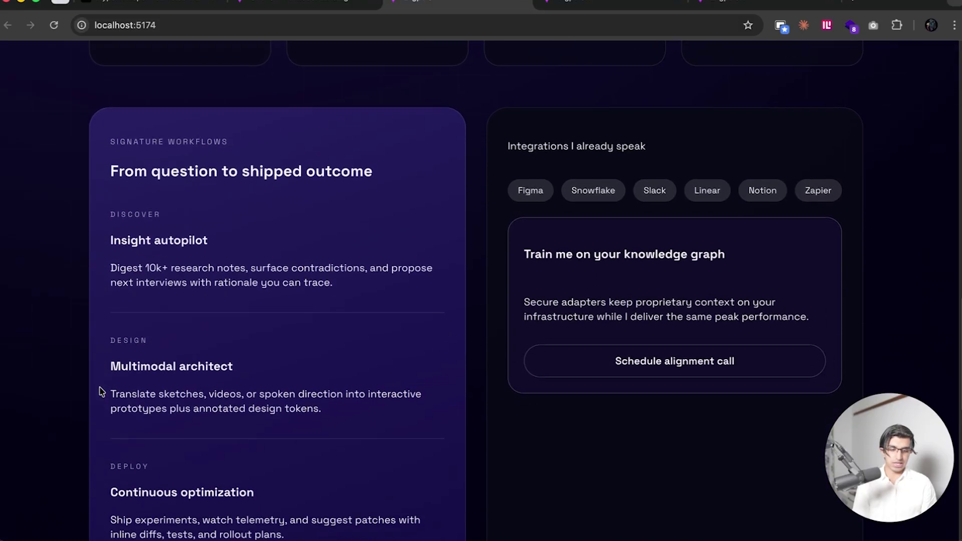
{"action": "scroll", "coordinate": [100, 392], "scroll_direction": "down", "scroll_amount": 2}
{"action": "scroll", "coordinate": [99, 392], "scroll_direction": "up", "scroll_amount": 3}
{"action": "scroll", "coordinate": [99, 391], "scroll_direction": "up", "scroll_amount": 1}
{"action": "scroll", "coordinate": [100, 391], "scroll_direction": "down", "scroll_amount": 1}
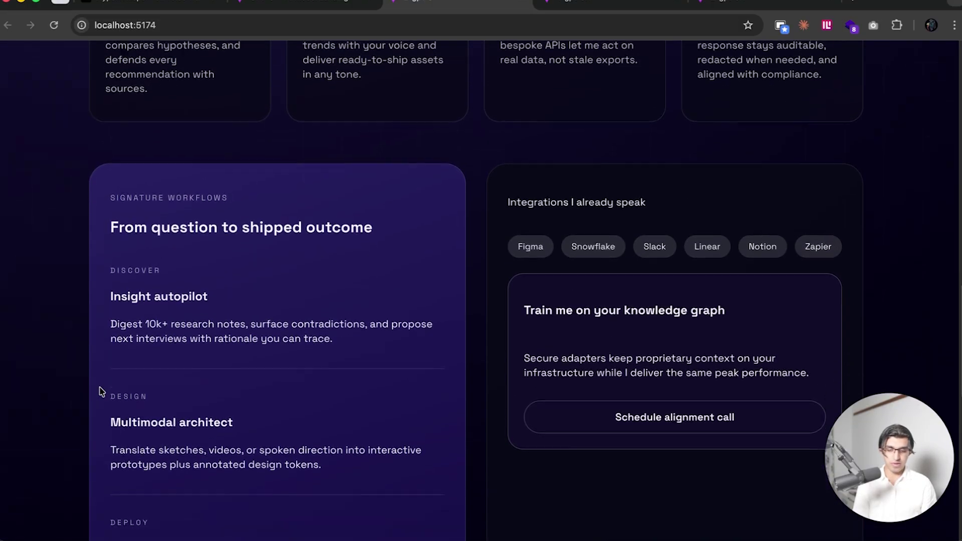
{"action": "scroll", "coordinate": [99, 392], "scroll_direction": "down", "scroll_amount": 5}
{"action": "scroll", "coordinate": [99, 392], "scroll_direction": "down", "scroll_amount": 4}
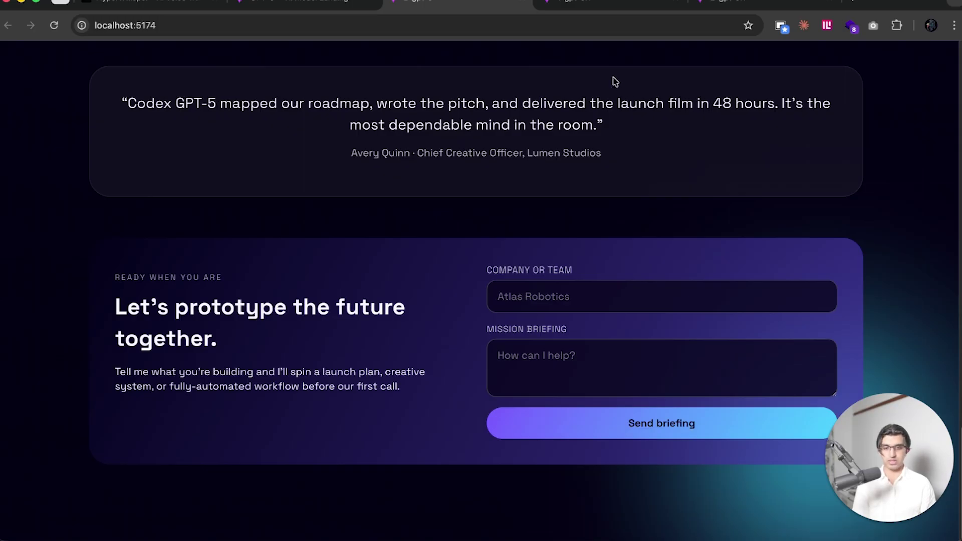
{"action": "left_click", "coordinate": [590, 9]}
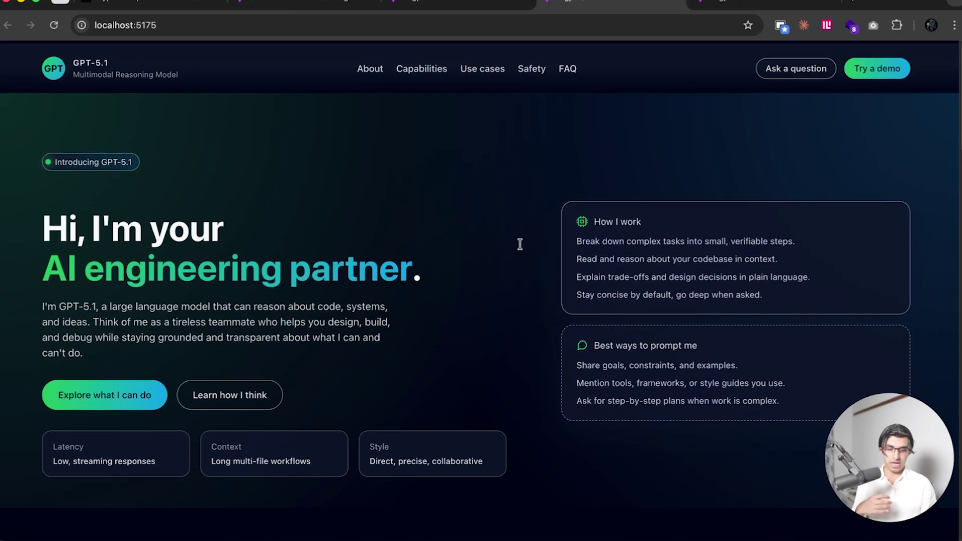
{"action": "scroll", "coordinate": [521, 249], "scroll_direction": "down", "scroll_amount": 1}
{"action": "scroll", "coordinate": [521, 248], "scroll_direction": "down", "scroll_amount": 1}
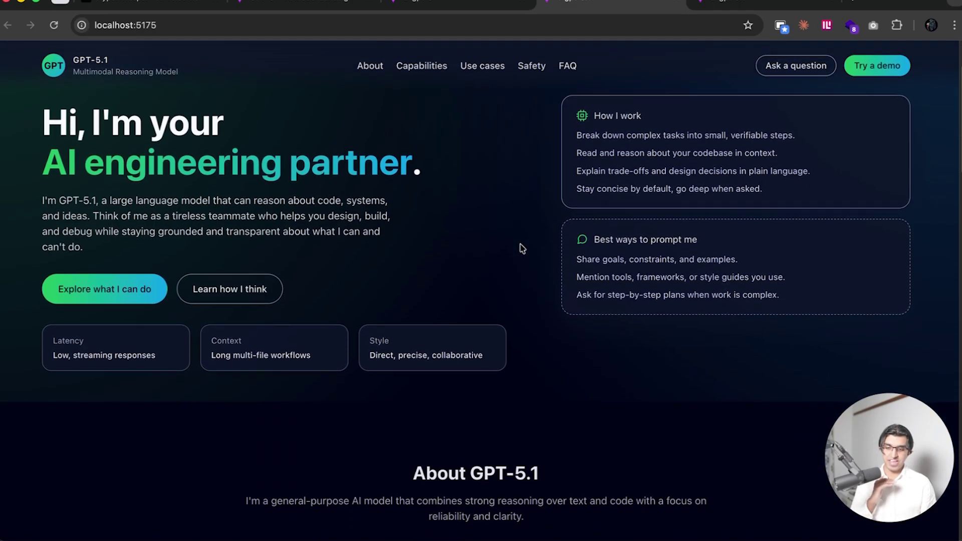
{"action": "scroll", "coordinate": [520, 248], "scroll_direction": "down", "scroll_amount": 2}
{"action": "scroll", "coordinate": [521, 248], "scroll_direction": "down", "scroll_amount": 3}
{"action": "scroll", "coordinate": [521, 248], "scroll_direction": "down", "scroll_amount": 3}
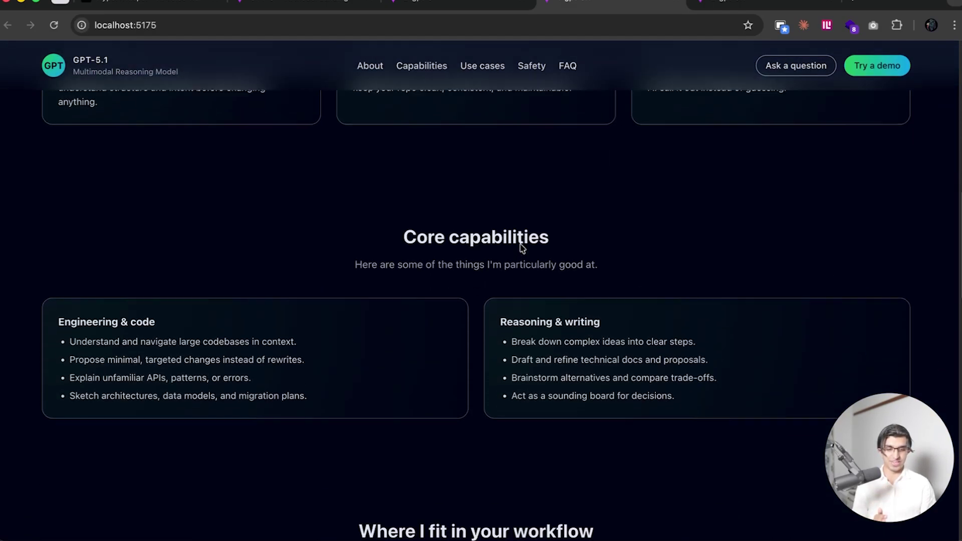
{"action": "scroll", "coordinate": [520, 249], "scroll_direction": "down", "scroll_amount": 1}
{"action": "scroll", "coordinate": [521, 248], "scroll_direction": "down", "scroll_amount": 1}
{"action": "scroll", "coordinate": [521, 248], "scroll_direction": "down", "scroll_amount": 2}
{"action": "scroll", "coordinate": [521, 249], "scroll_direction": "down", "scroll_amount": 3}
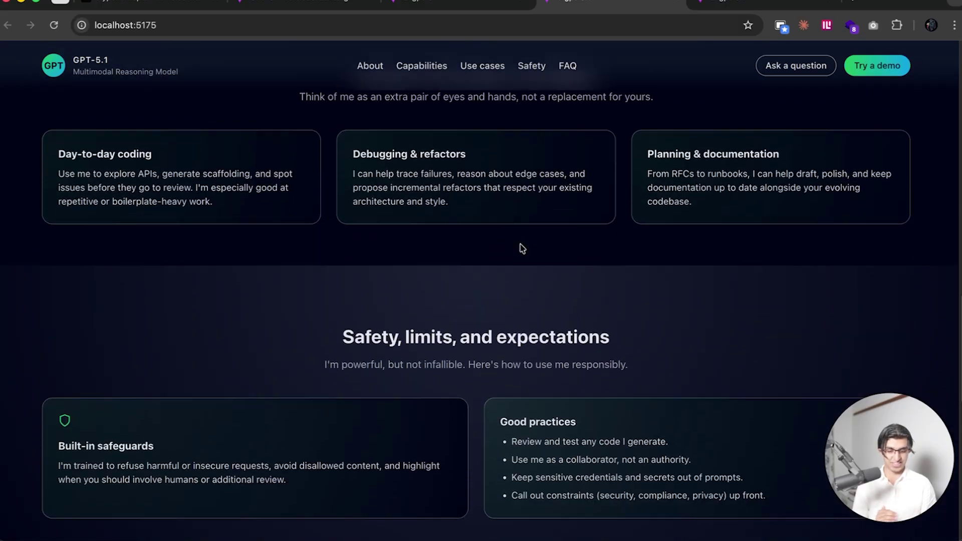
{"action": "scroll", "coordinate": [521, 249], "scroll_direction": "down", "scroll_amount": 2}
{"action": "scroll", "coordinate": [521, 248], "scroll_direction": "down", "scroll_amount": 2}
{"action": "scroll", "coordinate": [522, 248], "scroll_direction": "down", "scroll_amount": 2}
{"action": "scroll", "coordinate": [503, 305], "scroll_direction": "down", "scroll_amount": 1}
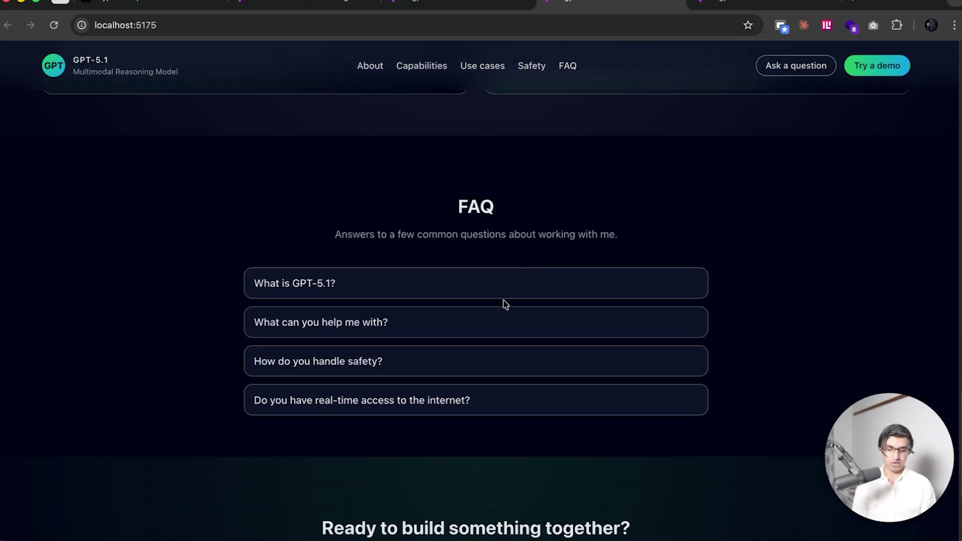
Expand the FAQ answers 'What is GPT-5.1?', 'What can you help me with?' and 'How do you handle safety?'.
{"action": "left_click", "coordinate": [325, 293]}
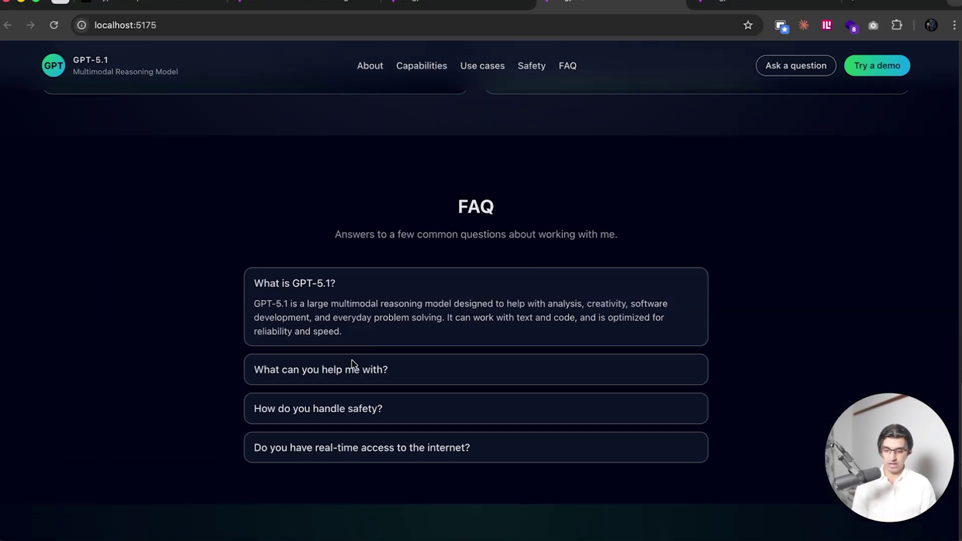
{"action": "left_click", "coordinate": [360, 373]}
{"action": "left_click", "coordinate": [348, 449]}
{"action": "scroll", "coordinate": [346, 481], "scroll_direction": "down", "scroll_amount": 5}
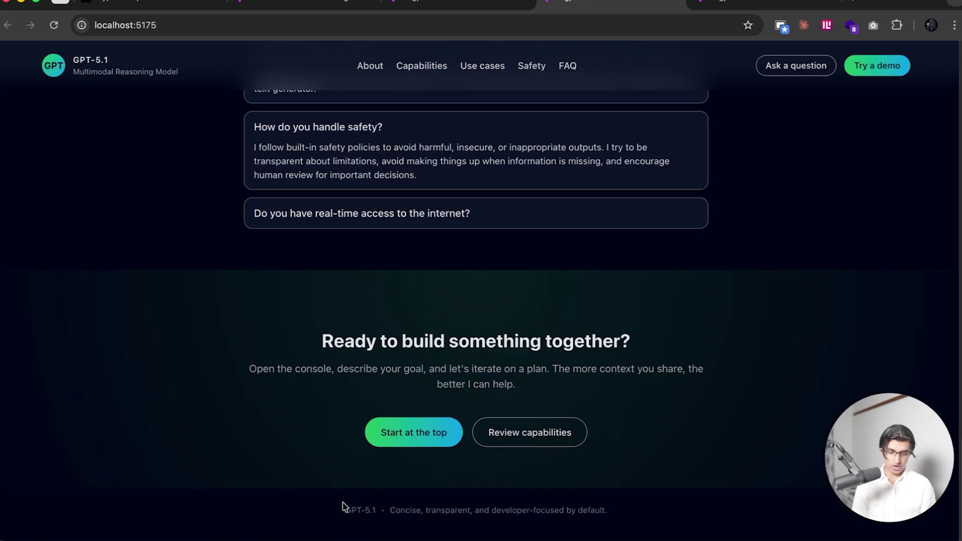
{"action": "mouse_move", "coordinate": [344, 508]}
{"action": "left_mouse_down"}
{"action": "mouse_move", "coordinate": [636, 506]}
{"action": "mouse_move", "coordinate": [634, 460]}
{"action": "mouse_move", "coordinate": [286, 355]}
{"action": "left_mouse_up"}
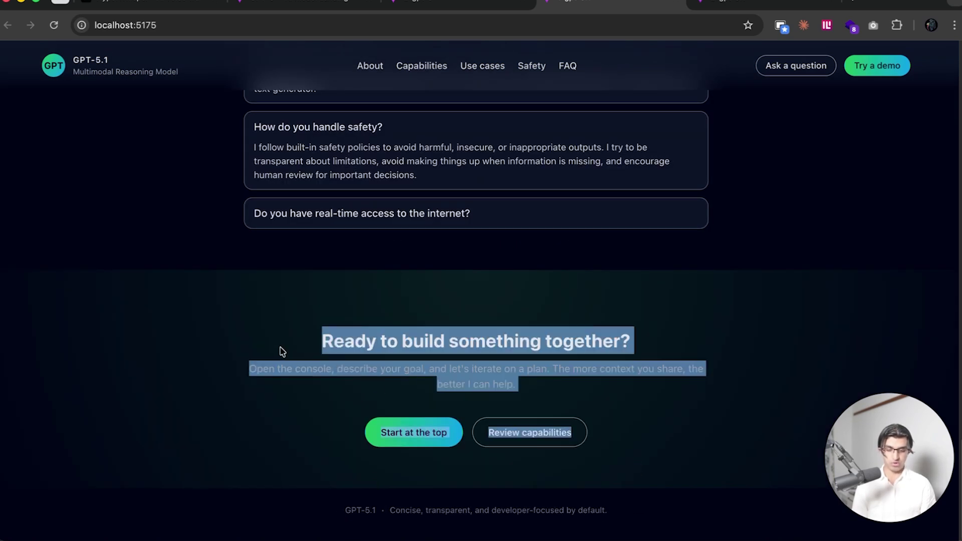
{"action": "left_click", "coordinate": [546, 352]}
{"action": "scroll", "coordinate": [545, 353], "scroll_direction": "up", "scroll_amount": 15}
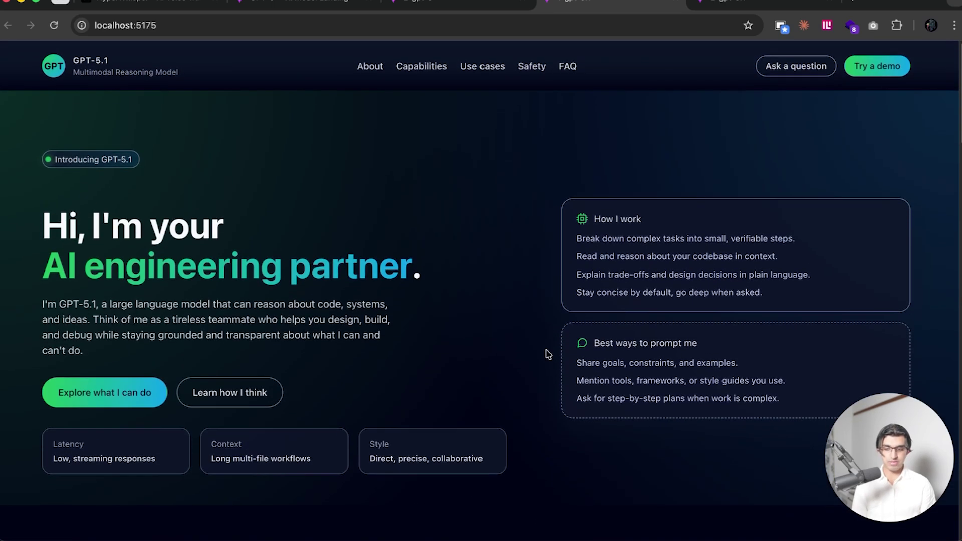
Open the localhost:5176 landing page and highlight its header site name and sample chat card.
{"action": "left_click", "coordinate": [724, 6]}
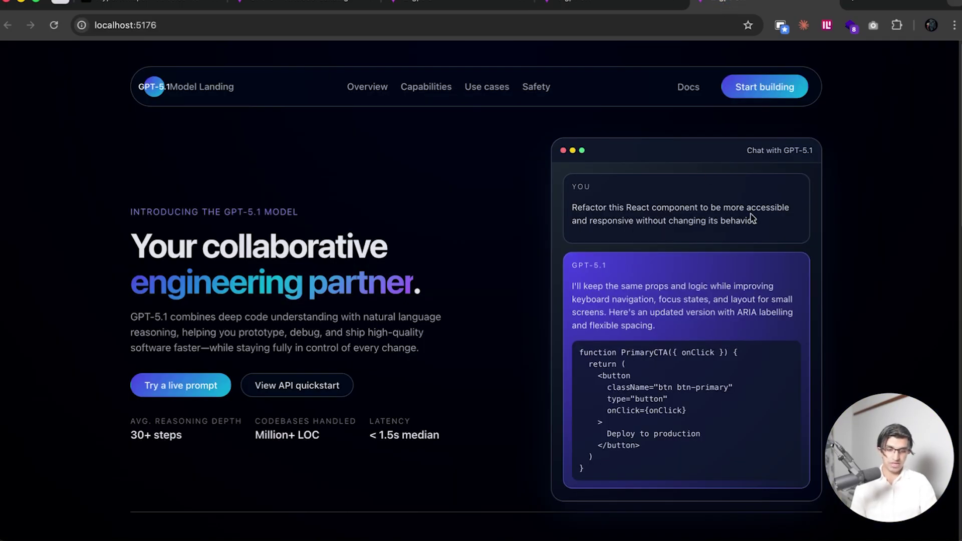
{"action": "scroll", "coordinate": [840, 249], "scroll_direction": "down", "scroll_amount": 3}
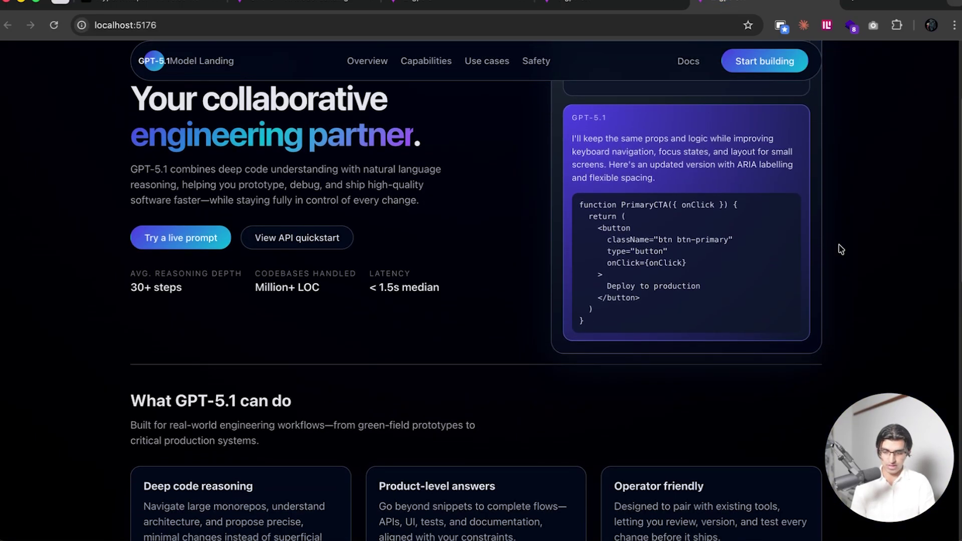
{"action": "scroll", "coordinate": [840, 249], "scroll_direction": "up", "scroll_amount": 5}
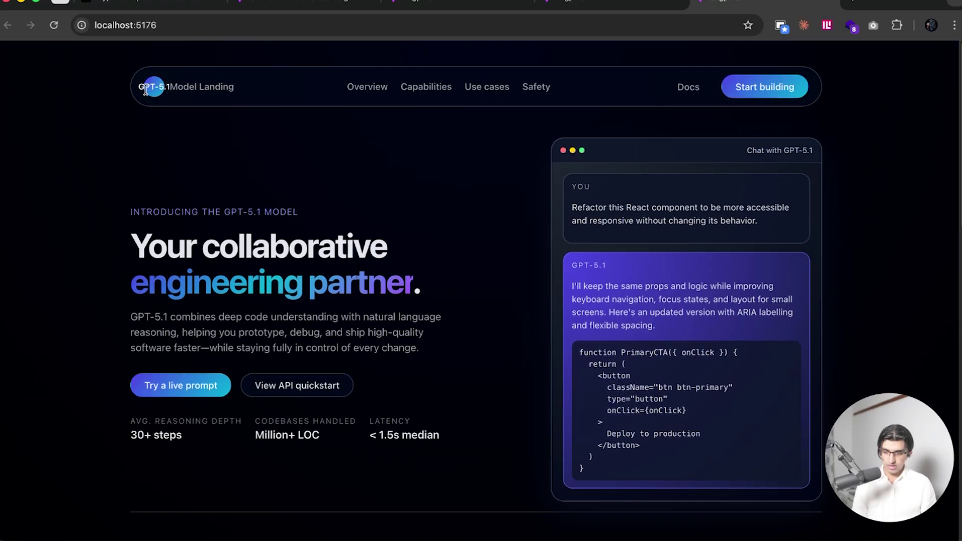
{"action": "left_click_drag", "start_coordinate": [137, 87], "coordinate": [226, 89]}
{"action": "scroll", "coordinate": [322, 226], "scroll_direction": "down", "scroll_amount": 1}
{"action": "scroll", "coordinate": [322, 224], "scroll_direction": "down", "scroll_amount": 5}
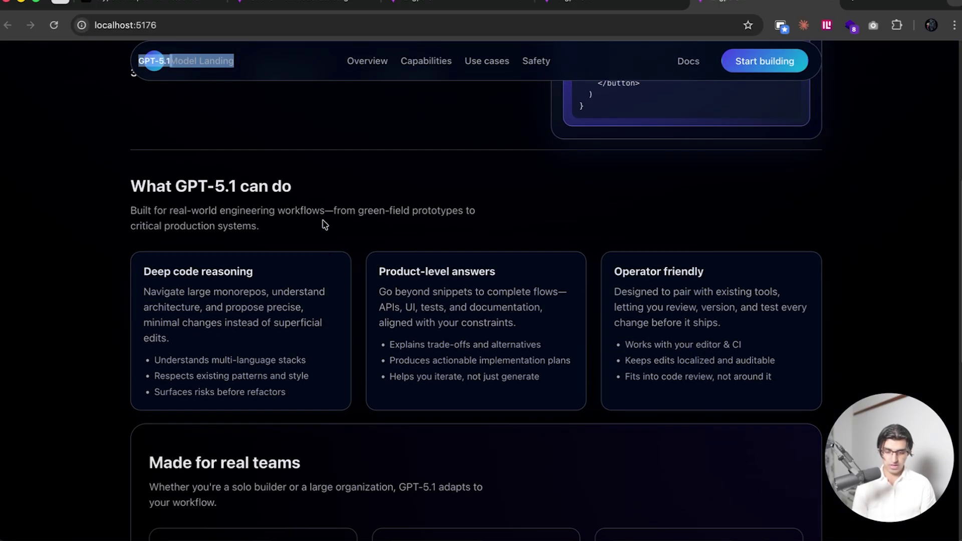
{"action": "scroll", "coordinate": [325, 242], "scroll_direction": "down", "scroll_amount": 3}
{"action": "scroll", "coordinate": [328, 255], "scroll_direction": "down", "scroll_amount": 3}
{"action": "scroll", "coordinate": [327, 257], "scroll_direction": "down", "scroll_amount": 3}
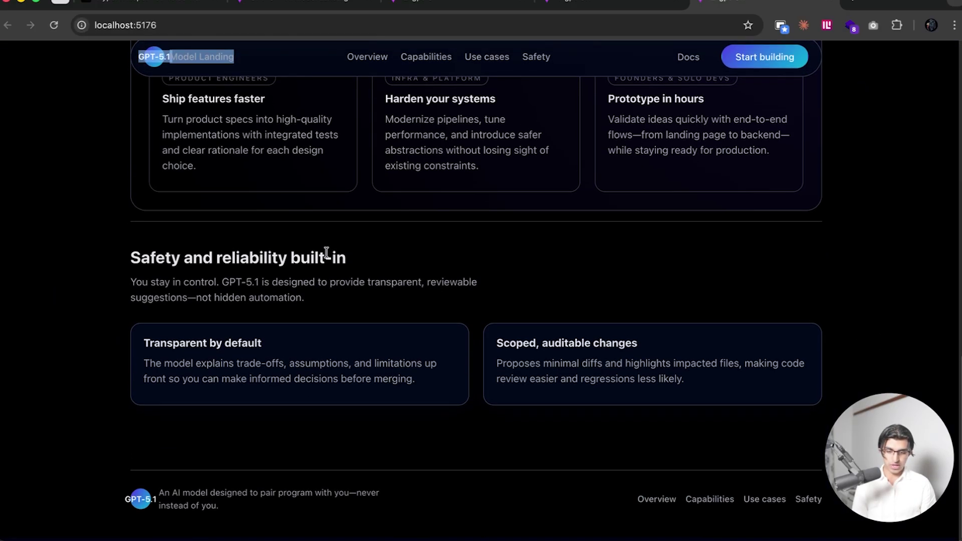
{"action": "scroll", "coordinate": [326, 254], "scroll_direction": "up", "scroll_amount": 15}
{"action": "left_click_drag", "start_coordinate": [528, 143], "coordinate": [785, 480]}
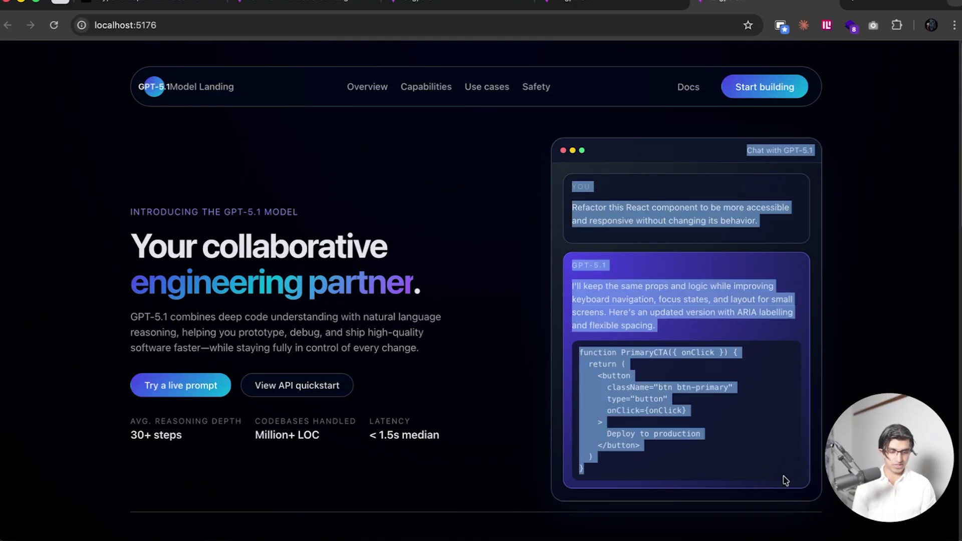
{"action": "left_click", "coordinate": [793, 494]}
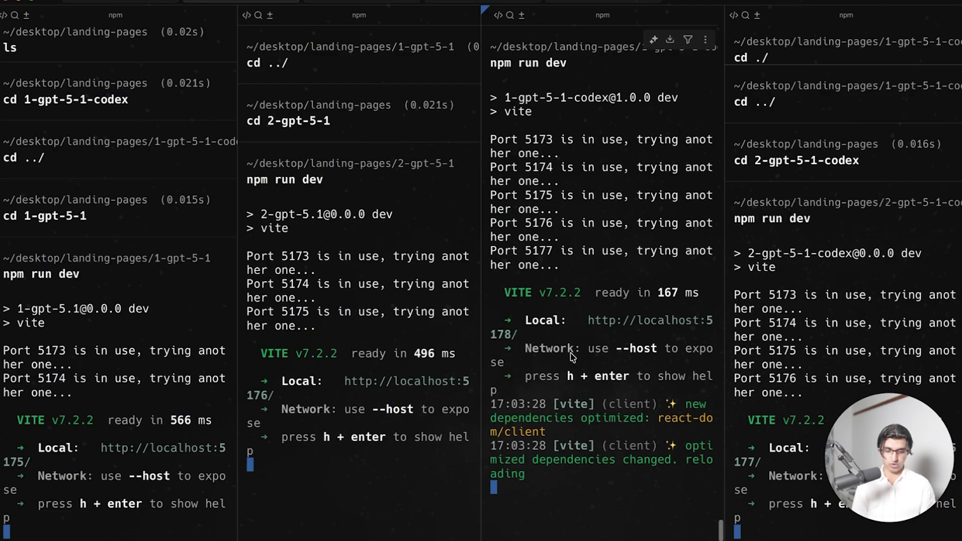
Bring Google Chrome back to the front from the terminal windows.
{"action": "left_click", "coordinate": [247, 537]}
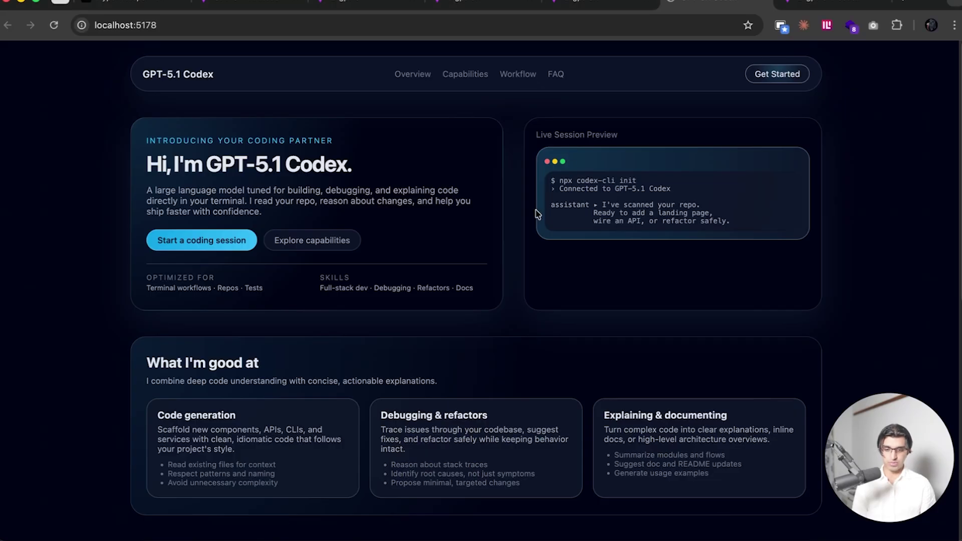
{"action": "scroll", "coordinate": [537, 215], "scroll_direction": "down", "scroll_amount": 3}
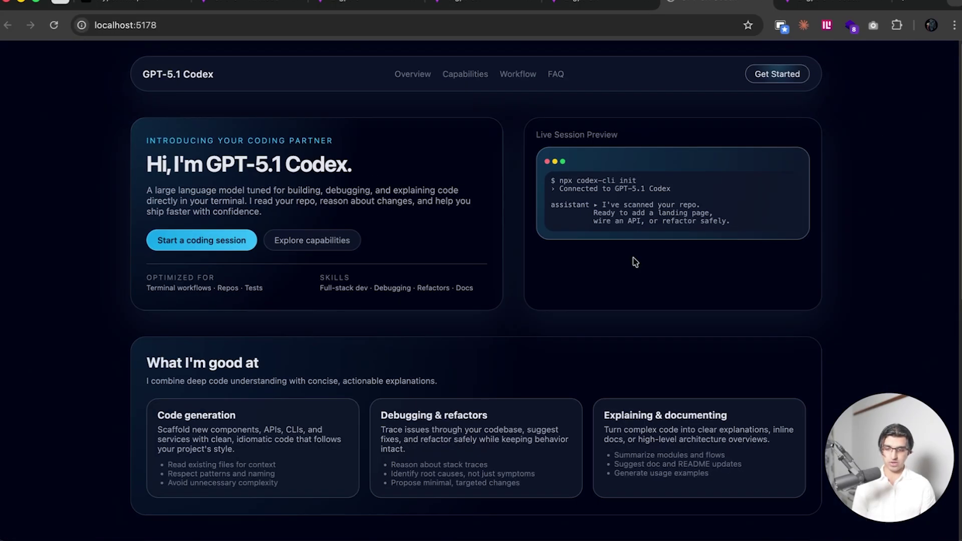
{"action": "scroll", "coordinate": [633, 261], "scroll_direction": "down", "scroll_amount": 2}
{"action": "scroll", "coordinate": [633, 262], "scroll_direction": "down", "scroll_amount": 1}
{"action": "scroll", "coordinate": [633, 262], "scroll_direction": "down", "scroll_amount": 2}
{"action": "scroll", "coordinate": [633, 261], "scroll_direction": "down", "scroll_amount": 4}
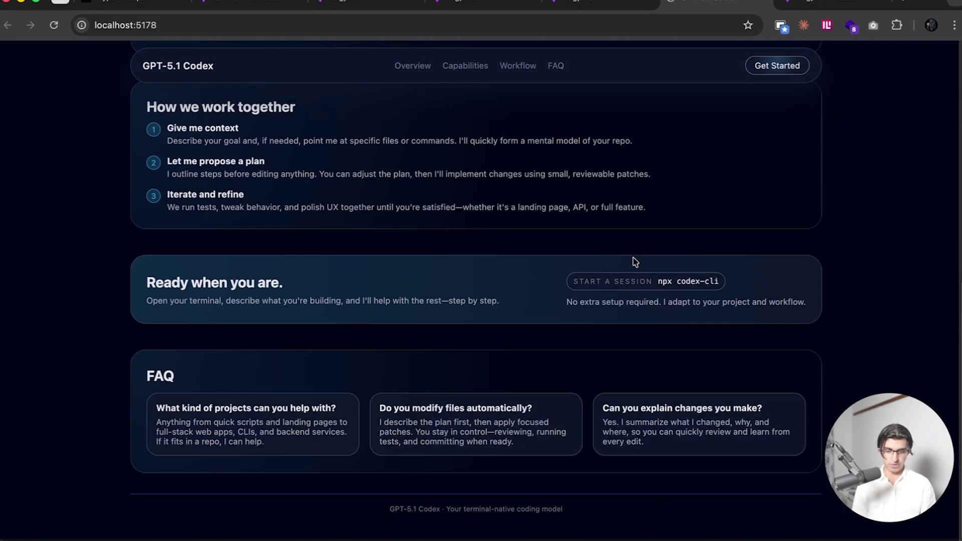
{"action": "scroll", "coordinate": [670, 350], "scroll_direction": "up", "scroll_amount": 2}
{"action": "scroll", "coordinate": [672, 351], "scroll_direction": "up", "scroll_amount": 1}
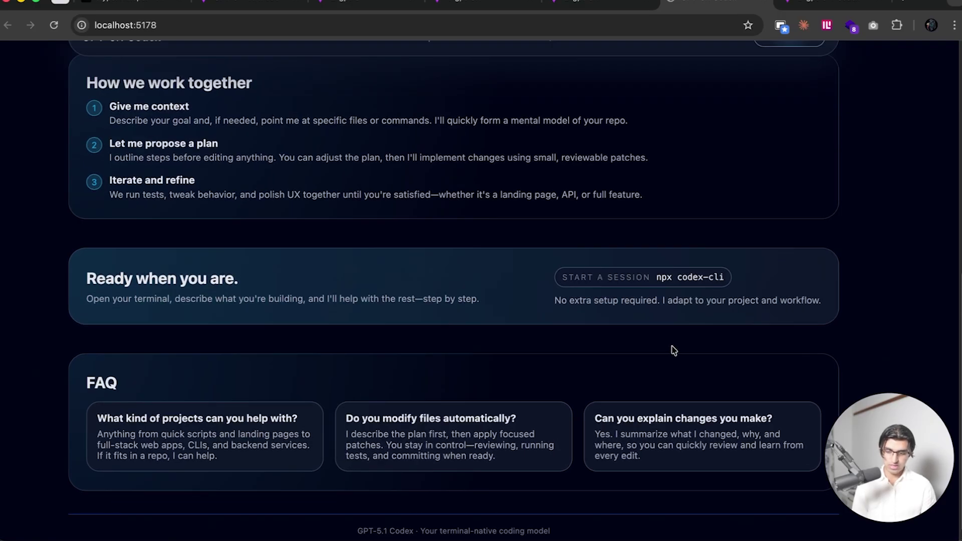
{"action": "scroll", "coordinate": [544, 269], "scroll_direction": "up", "scroll_amount": 1}
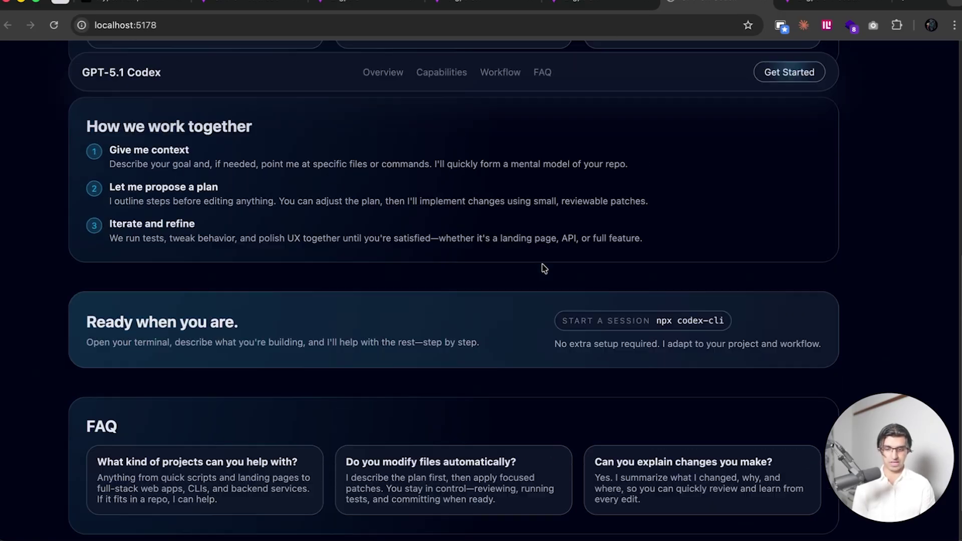
{"action": "scroll", "coordinate": [544, 268], "scroll_direction": "up", "scroll_amount": 5}
Check the localhost:5177 Codex footer copyright, then the localhost:5178 footer tagline.
{"action": "left_click", "coordinate": [831, 5]}
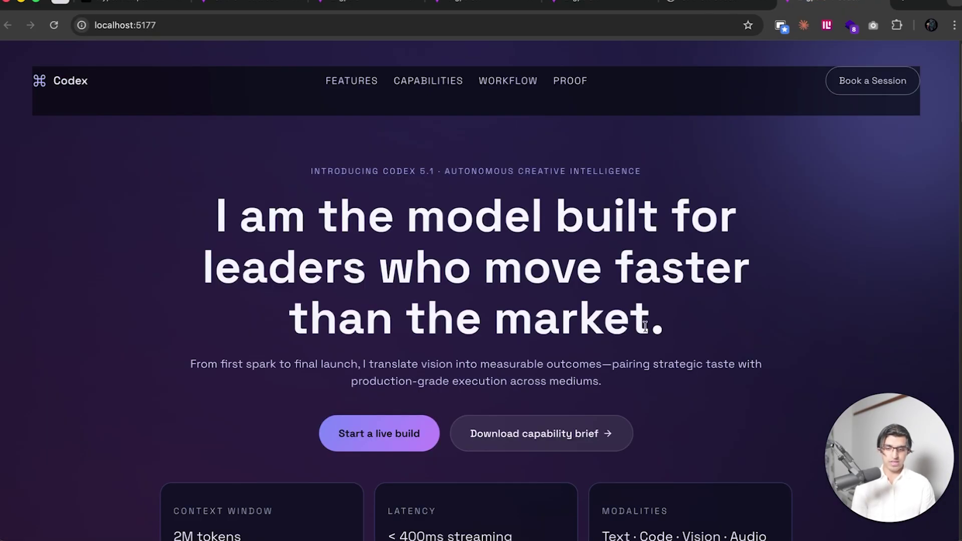
{"action": "scroll", "coordinate": [645, 326], "scroll_direction": "down", "scroll_amount": 3}
{"action": "scroll", "coordinate": [646, 327], "scroll_direction": "down", "scroll_amount": 1}
{"action": "scroll", "coordinate": [646, 327], "scroll_direction": "up", "scroll_amount": 3}
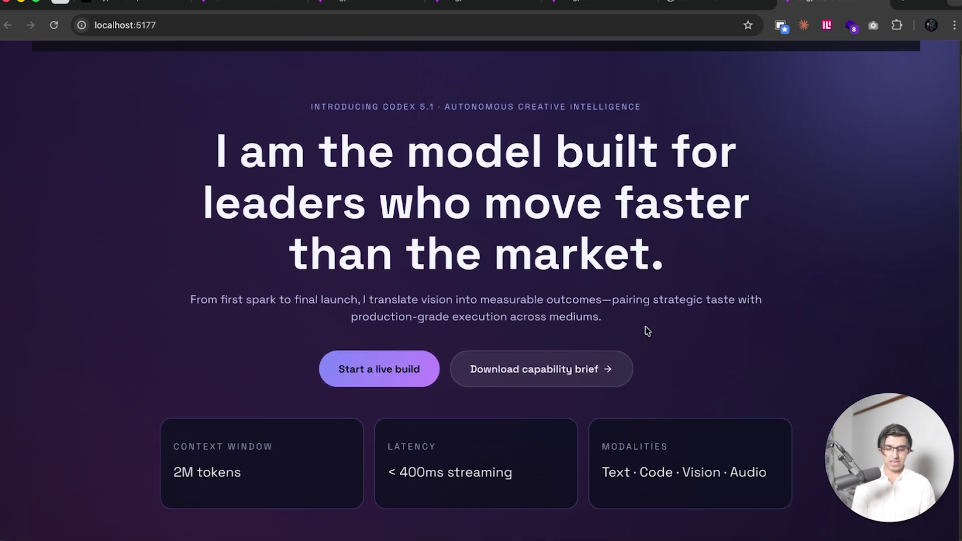
{"action": "scroll", "coordinate": [646, 327], "scroll_direction": "up", "scroll_amount": 1}
{"action": "left_click_drag", "start_coordinate": [52, 81], "coordinate": [97, 81]}
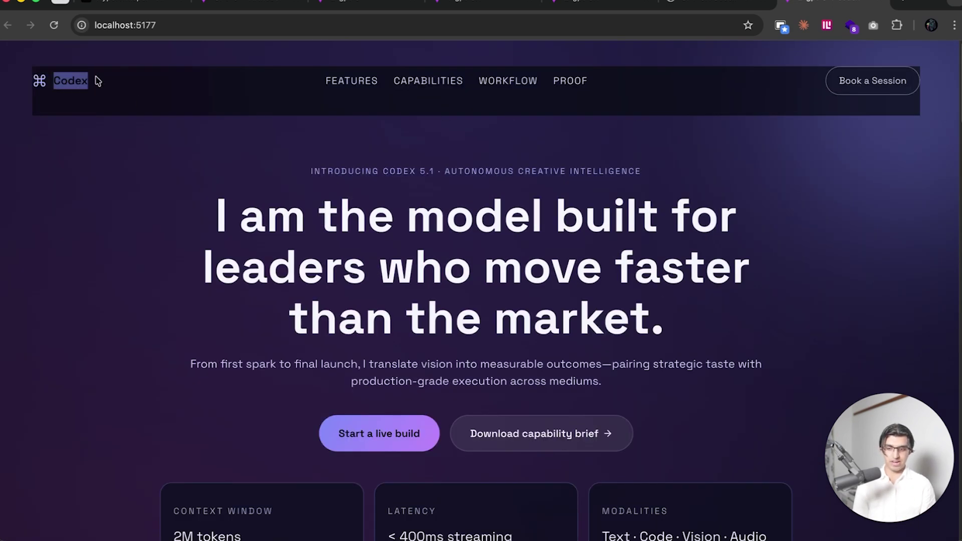
{"action": "left_click", "coordinate": [852, 112]}
{"action": "scroll", "coordinate": [788, 258], "scroll_direction": "down", "scroll_amount": 1}
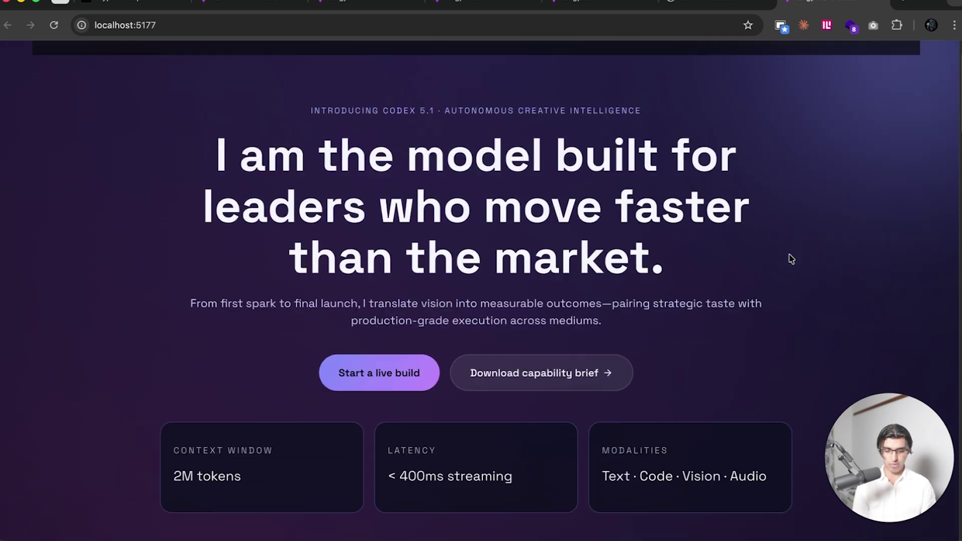
{"action": "scroll", "coordinate": [789, 258], "scroll_direction": "down", "scroll_amount": 4}
{"action": "scroll", "coordinate": [789, 257], "scroll_direction": "down", "scroll_amount": 3}
{"action": "scroll", "coordinate": [790, 259], "scroll_direction": "down", "scroll_amount": 2}
{"action": "scroll", "coordinate": [790, 259], "scroll_direction": "down", "scroll_amount": 3}
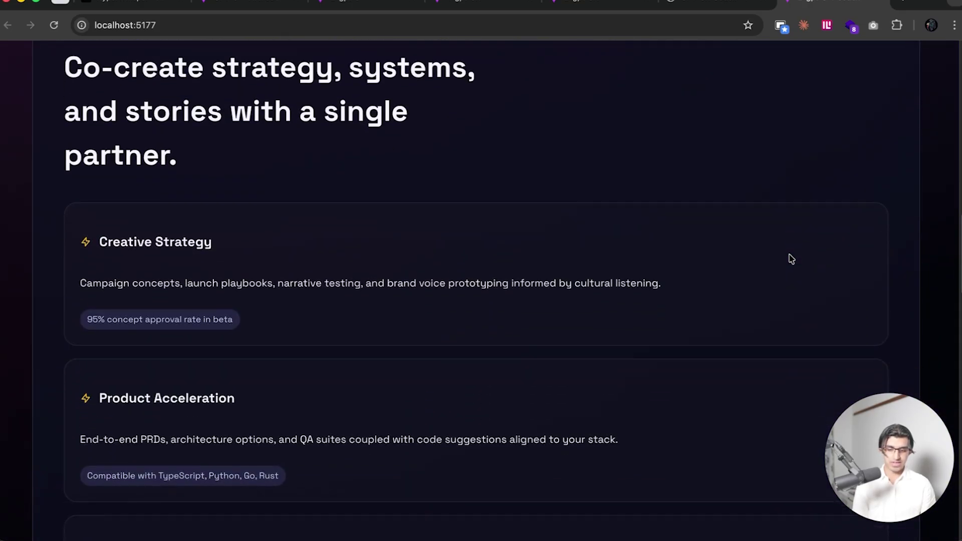
{"action": "scroll", "coordinate": [791, 258], "scroll_direction": "down", "scroll_amount": 4}
{"action": "scroll", "coordinate": [790, 259], "scroll_direction": "down", "scroll_amount": 2}
{"action": "scroll", "coordinate": [790, 258], "scroll_direction": "down", "scroll_amount": 6}
{"action": "scroll", "coordinate": [790, 259], "scroll_direction": "down", "scroll_amount": 4}
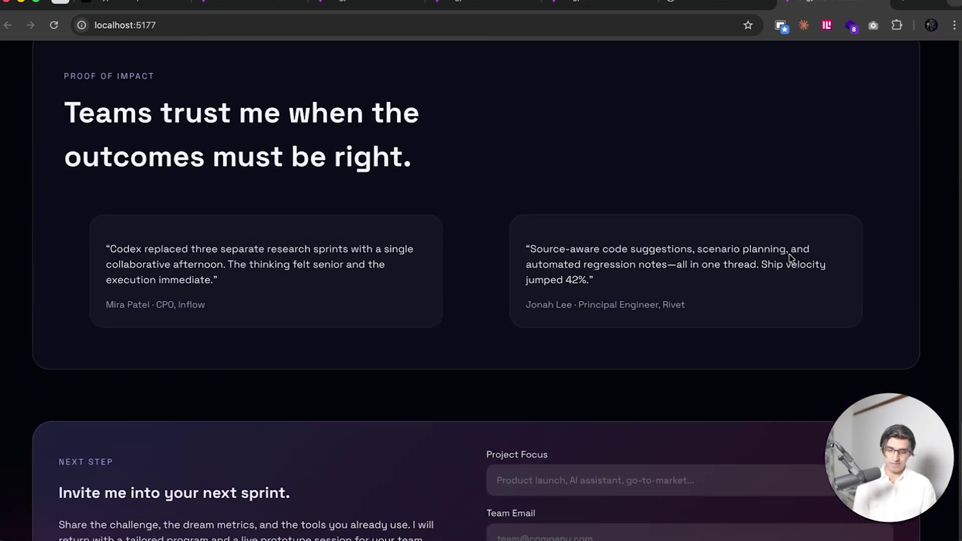
{"action": "scroll", "coordinate": [789, 259], "scroll_direction": "down", "scroll_amount": 1}
{"action": "scroll", "coordinate": [789, 258], "scroll_direction": "down", "scroll_amount": 2}
{"action": "left_click_drag", "start_coordinate": [486, 494], "coordinate": [200, 457]}
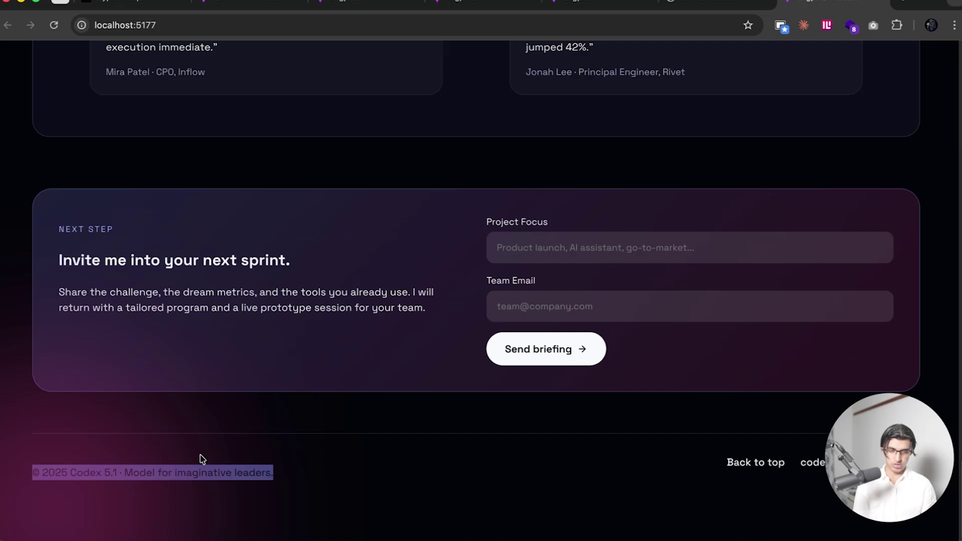
{"action": "left_click", "coordinate": [733, 7]}
{"action": "scroll", "coordinate": [557, 497], "scroll_direction": "down", "scroll_amount": 10}
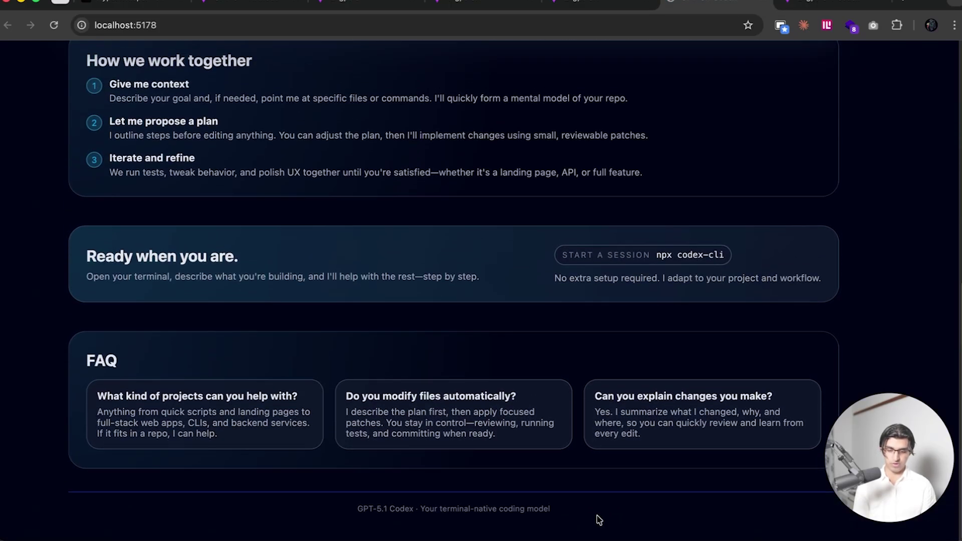
{"action": "left_click_drag", "start_coordinate": [597, 517], "coordinate": [260, 509]}
Cycle through the localhost 5176, 5175, 5178 and 5176 pages, then open AI Startup School.
{"action": "left_click", "coordinate": [585, 4]}
{"action": "left_click", "coordinate": [483, 4]}
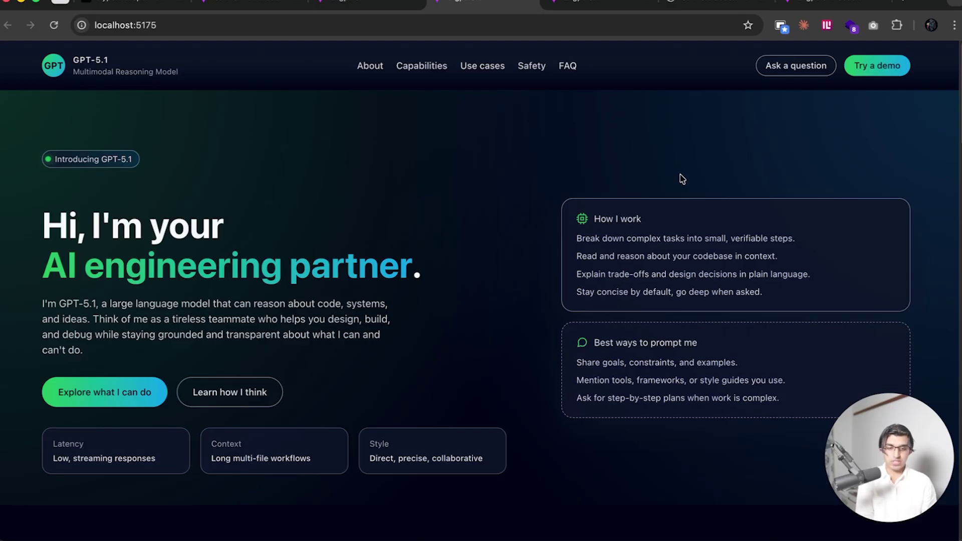
{"action": "left_click", "coordinate": [714, 8]}
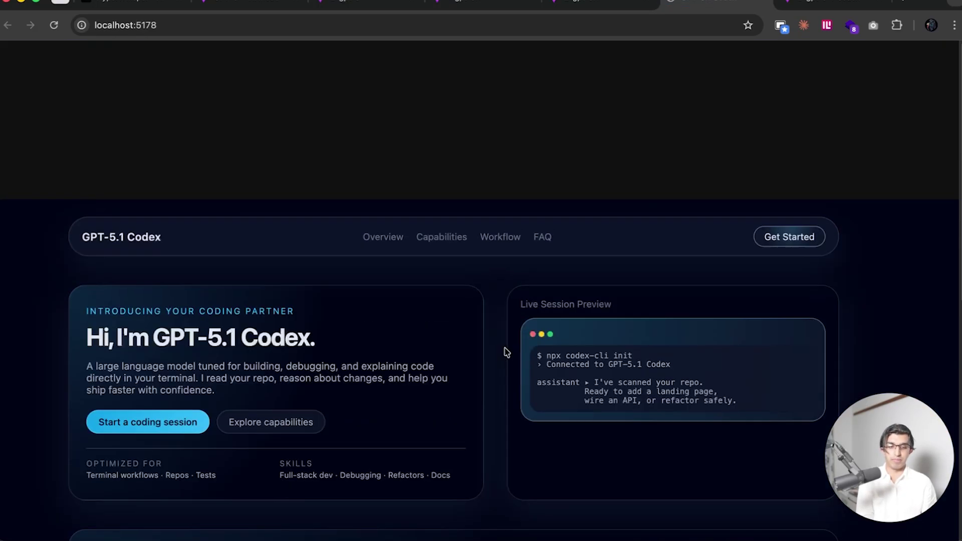
{"action": "key", "text": "ctrl+shift+Tab"}
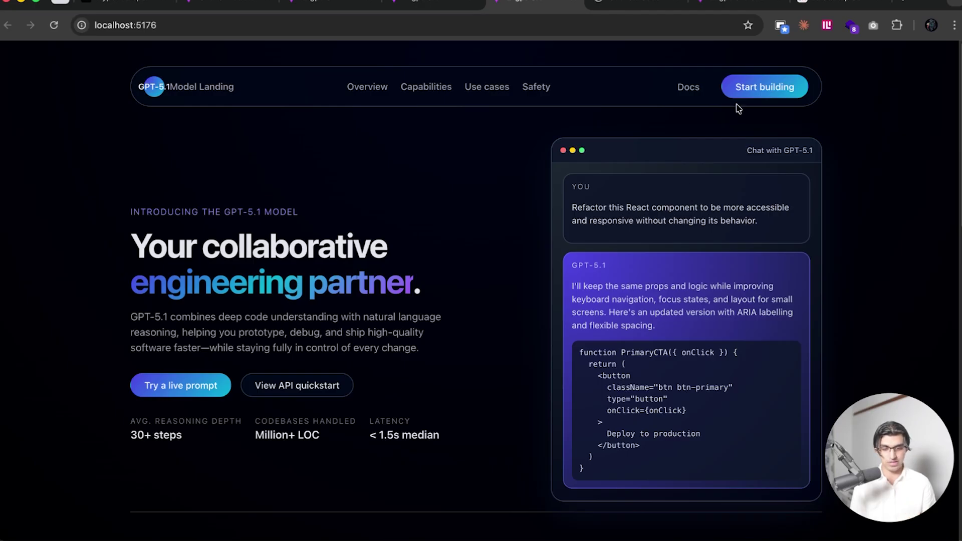
{"action": "left_click", "coordinate": [831, 4]}
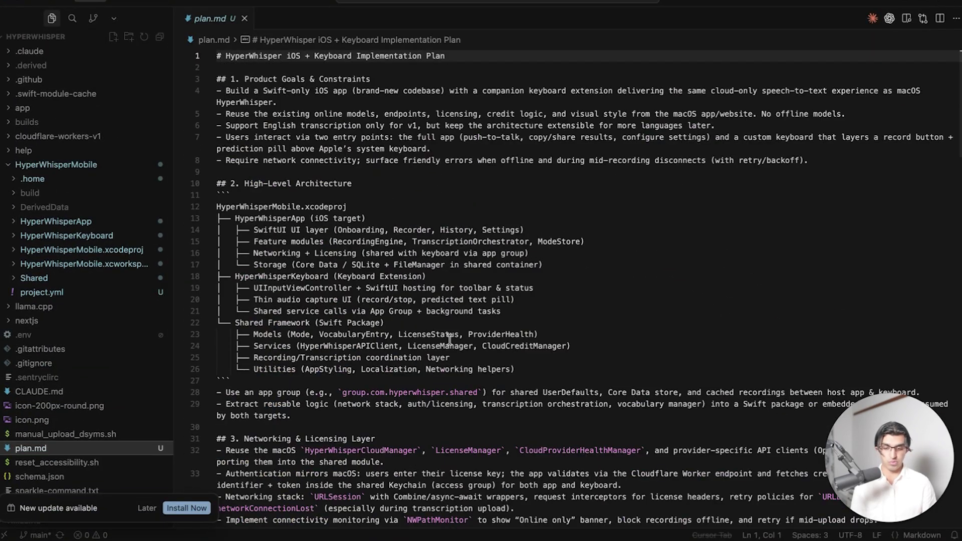
{"action": "scroll", "coordinate": [449, 341], "scroll_direction": "down", "scroll_amount": 2}
{"action": "scroll", "coordinate": [449, 340], "scroll_direction": "down", "scroll_amount": 2}
{"action": "scroll", "coordinate": [449, 341], "scroll_direction": "down", "scroll_amount": 3}
{"action": "scroll", "coordinate": [449, 340], "scroll_direction": "down", "scroll_amount": 3}
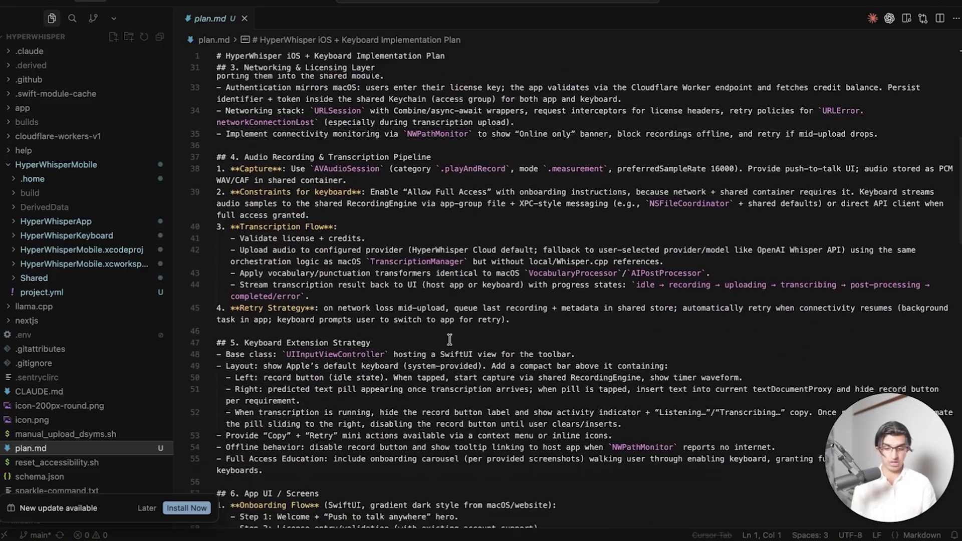
{"action": "scroll", "coordinate": [449, 340], "scroll_direction": "down", "scroll_amount": 3}
{"action": "scroll", "coordinate": [449, 341], "scroll_direction": "down", "scroll_amount": 2}
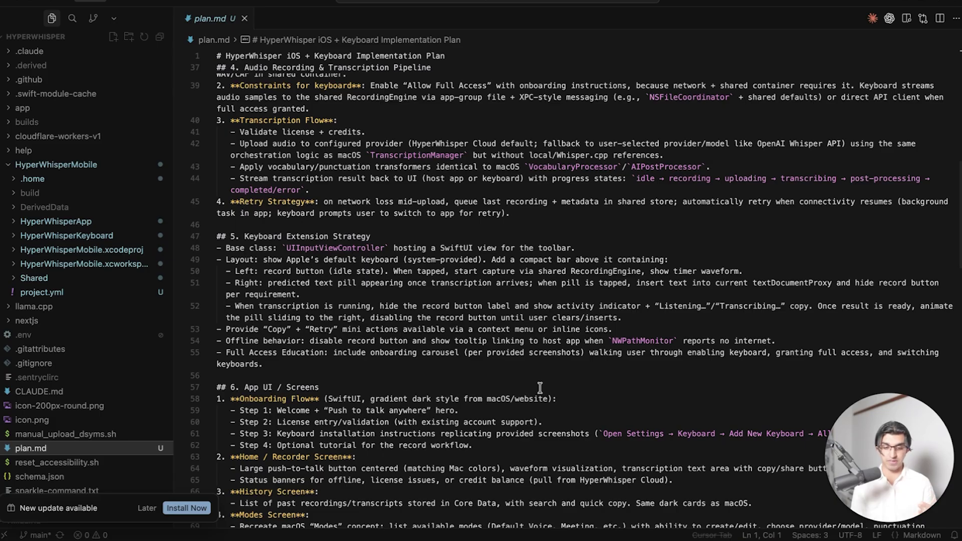
{"action": "key", "text": "super+Tab"}
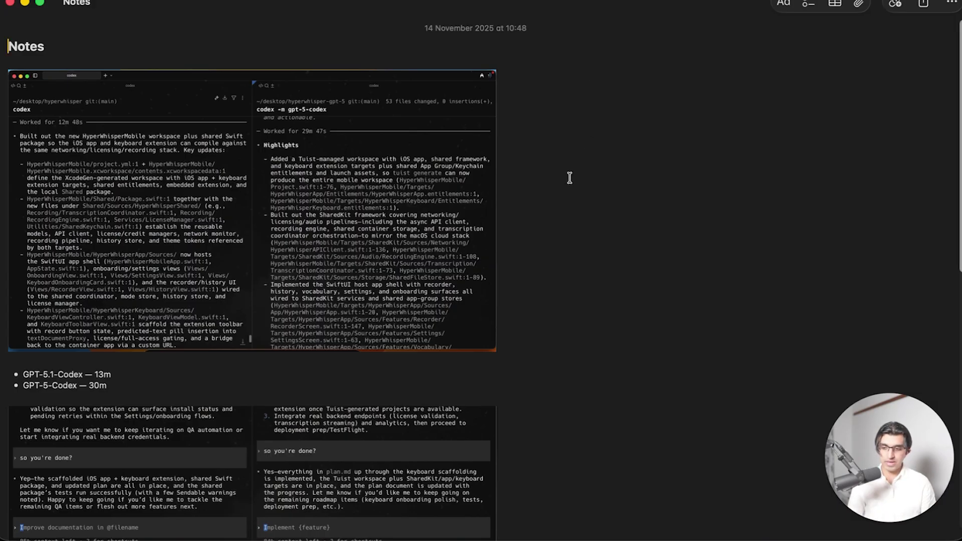
{"action": "triple_click", "coordinate": [128, 373]}
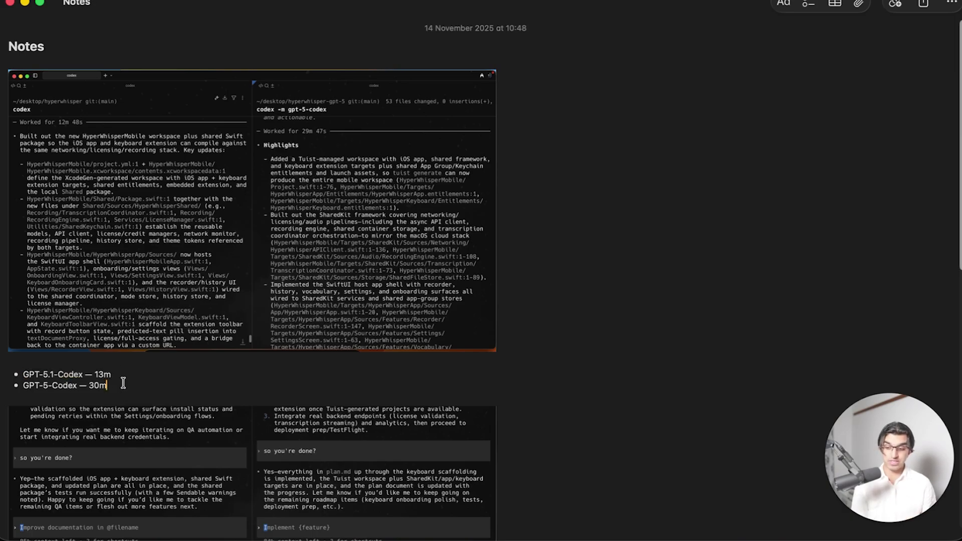
{"action": "left_click_drag", "start_coordinate": [120, 383], "coordinate": [2, 384]}
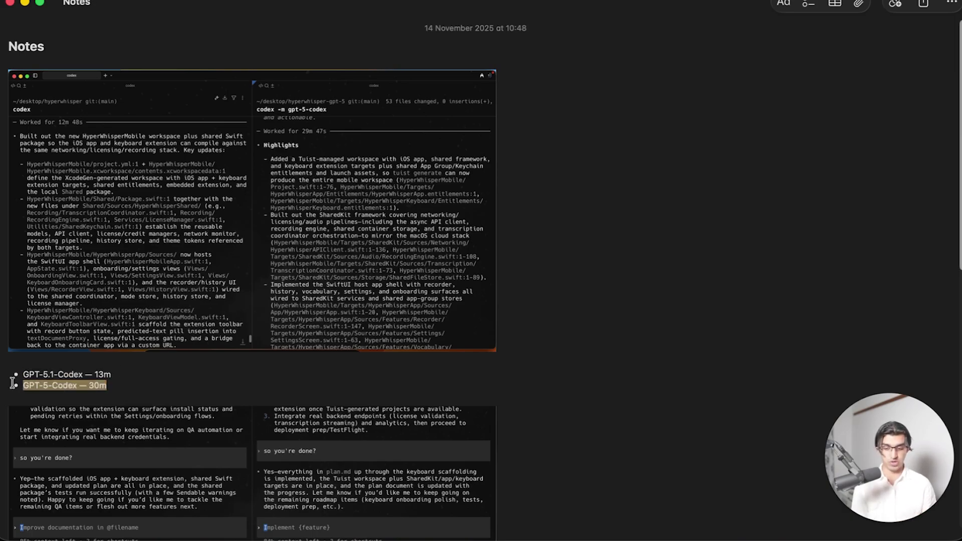
{"action": "scroll", "coordinate": [13, 383], "scroll_direction": "down", "scroll_amount": 2}
{"action": "scroll", "coordinate": [13, 383], "scroll_direction": "down", "scroll_amount": 2}
{"action": "left_click", "coordinate": [106, 460]}
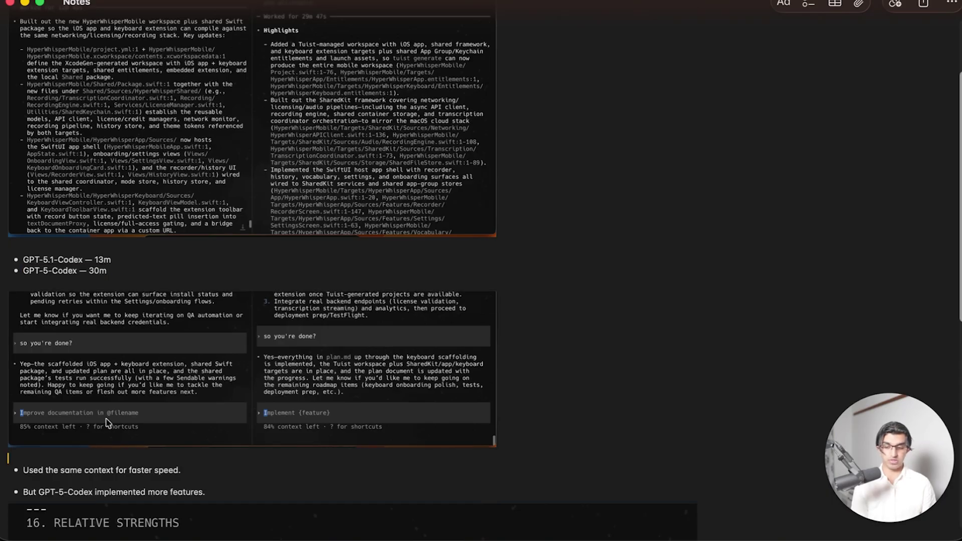
{"action": "left_click", "coordinate": [106, 425]}
{"action": "left_click", "coordinate": [529, 420]}
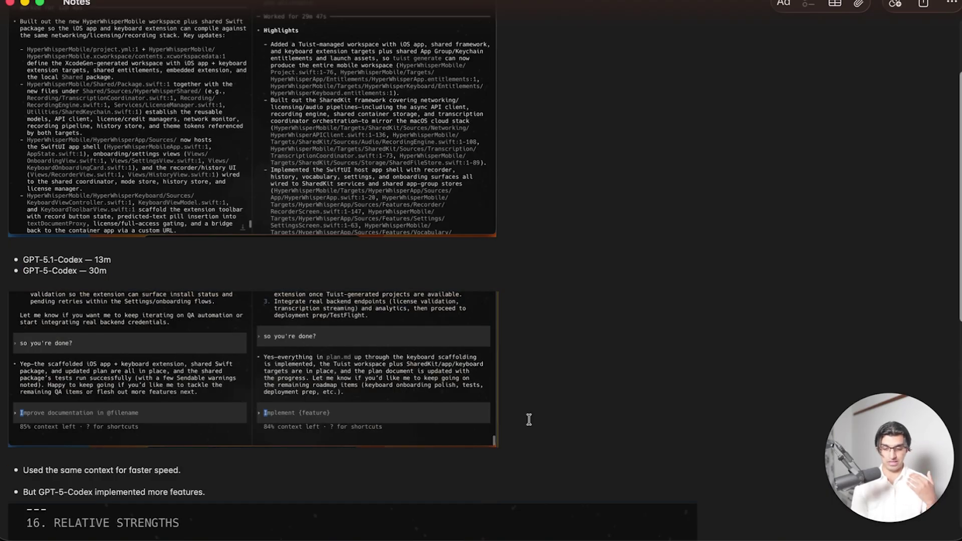
{"action": "scroll", "coordinate": [142, 243], "scroll_direction": "down", "scroll_amount": 1}
{"action": "left_click_drag", "start_coordinate": [141, 242], "coordinate": [19, 238]}
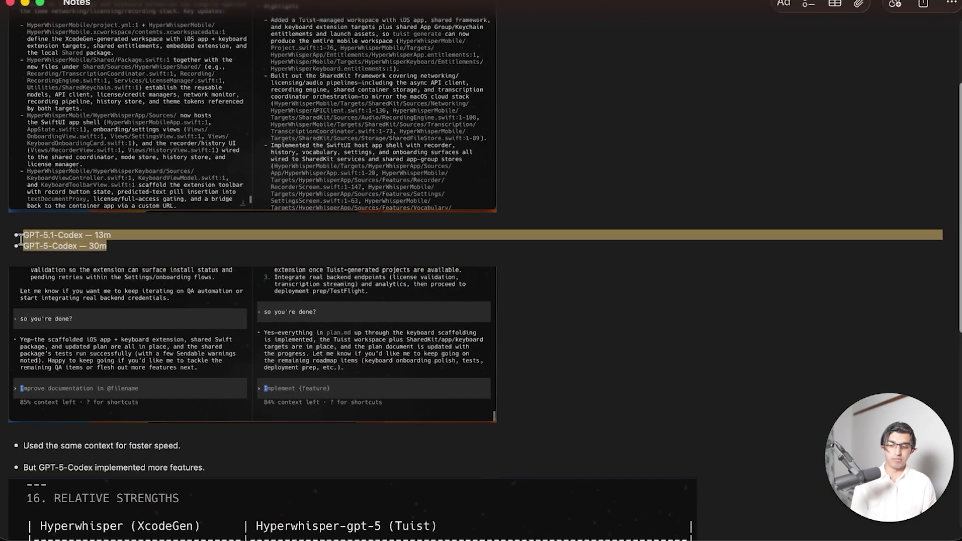
{"action": "left_click", "coordinate": [136, 249]}
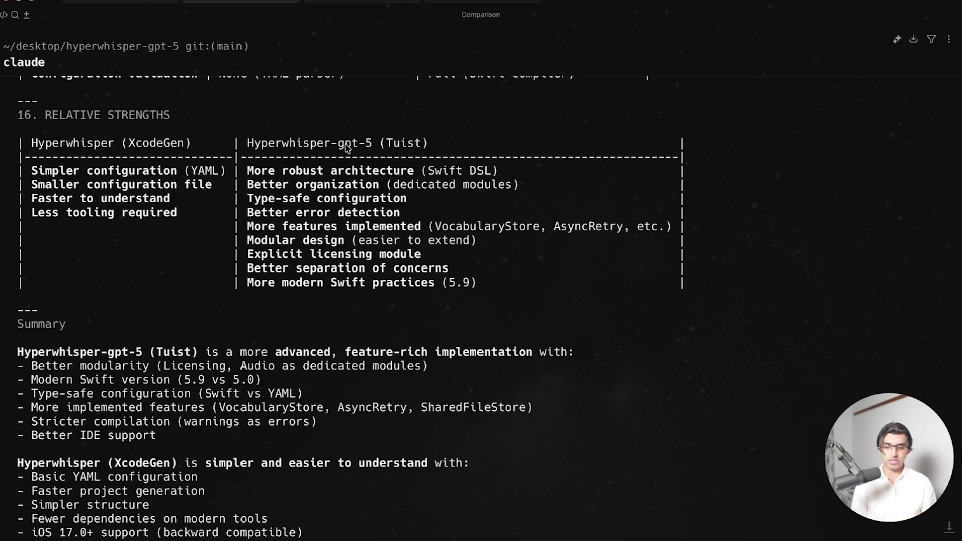
Highlight the gpt-5 name, feature-rich, modularity and modern Swift points in the comparison.
{"action": "left_click_drag", "start_coordinate": [338, 148], "coordinate": [379, 147]}
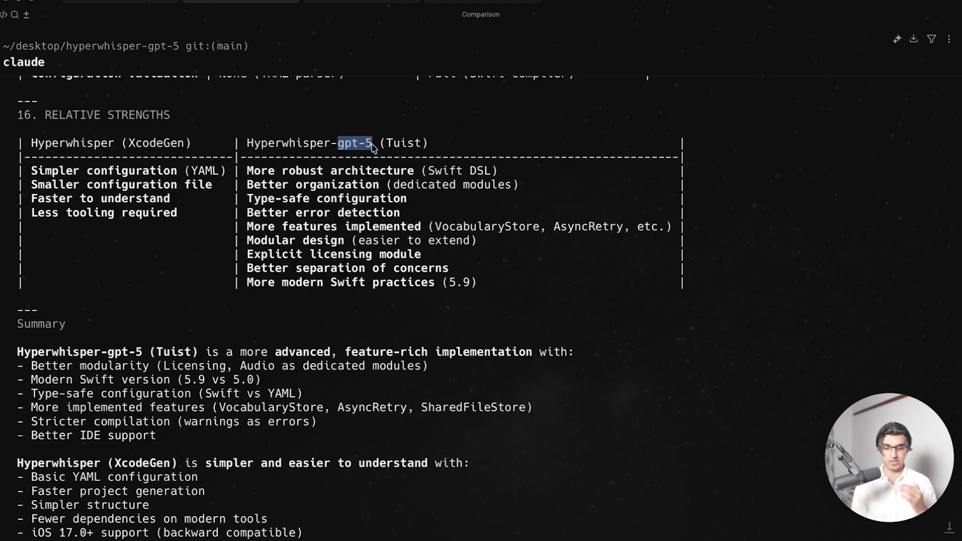
{"action": "type", "text": "what is tuist"}
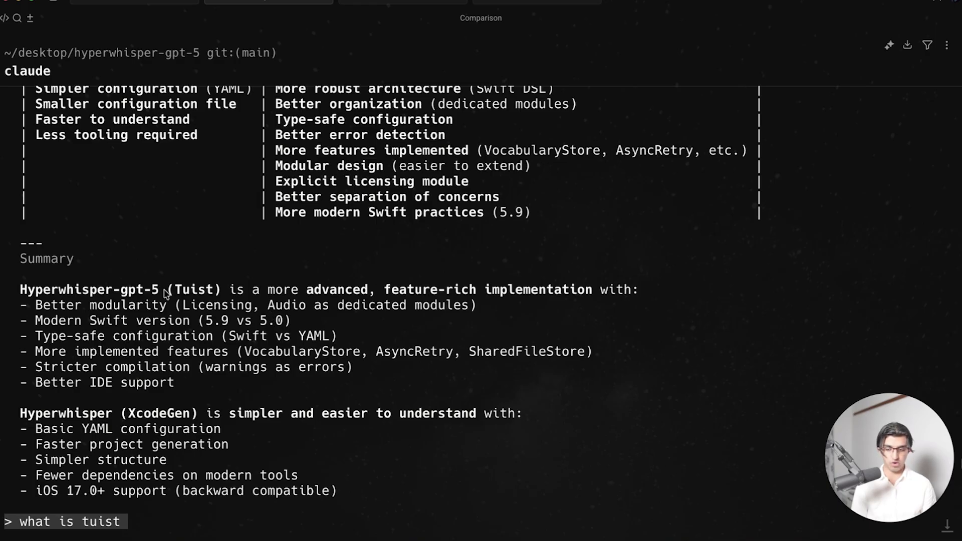
{"action": "left_click_drag", "start_coordinate": [121, 295], "coordinate": [143, 296]}
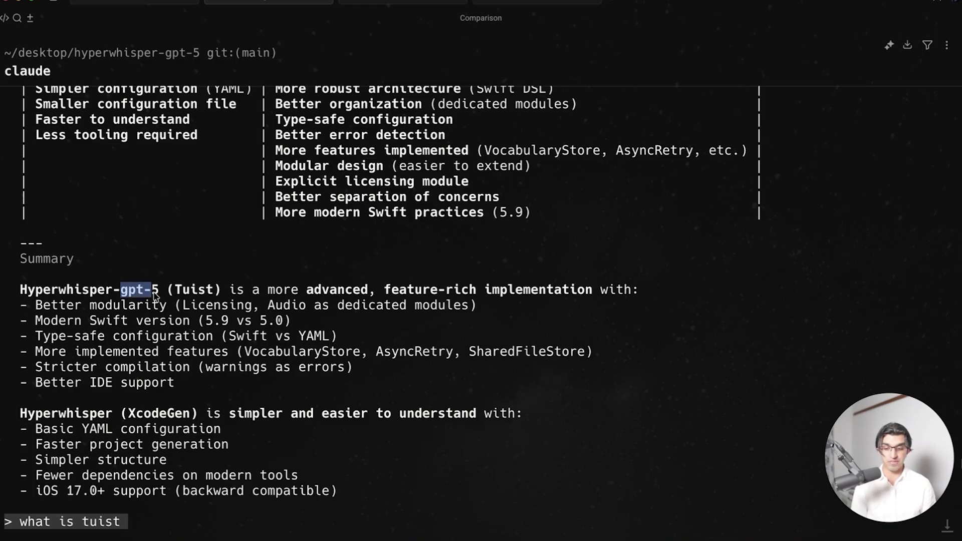
{"action": "left_click_drag", "start_coordinate": [268, 294], "coordinate": [568, 295]}
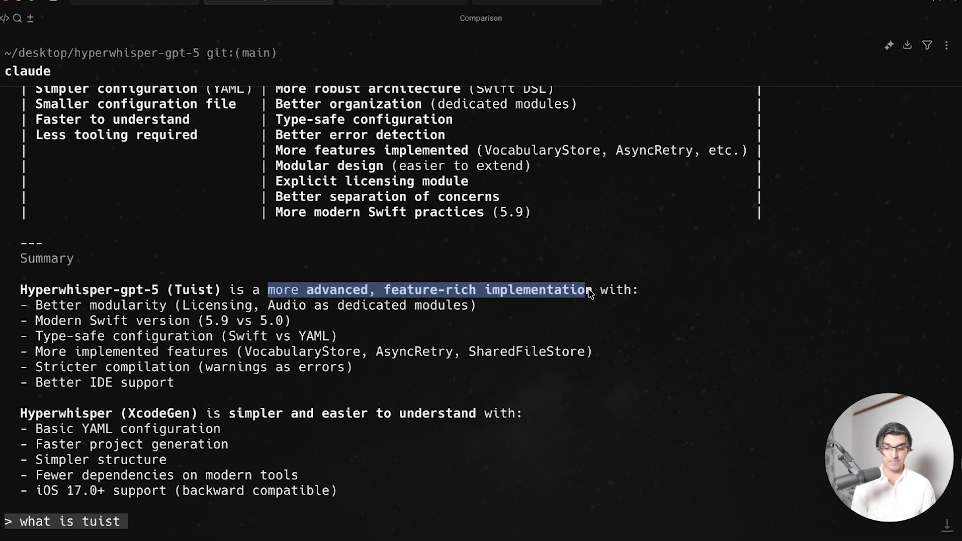
{"action": "left_click_drag", "start_coordinate": [35, 305], "coordinate": [164, 305]}
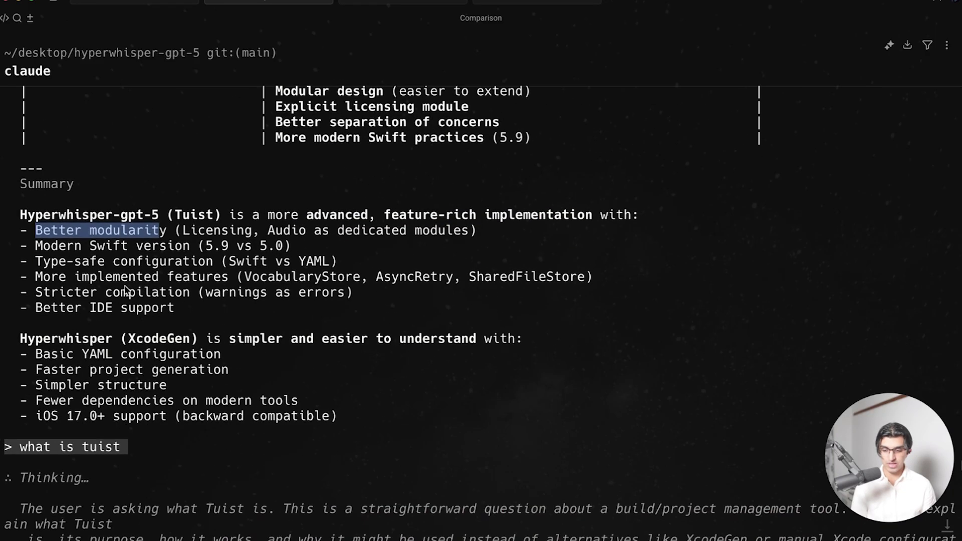
{"action": "left_click_drag", "start_coordinate": [50, 253], "coordinate": [190, 254]}
{"action": "scroll", "coordinate": [190, 254], "scroll_direction": "up", "scroll_amount": 1}
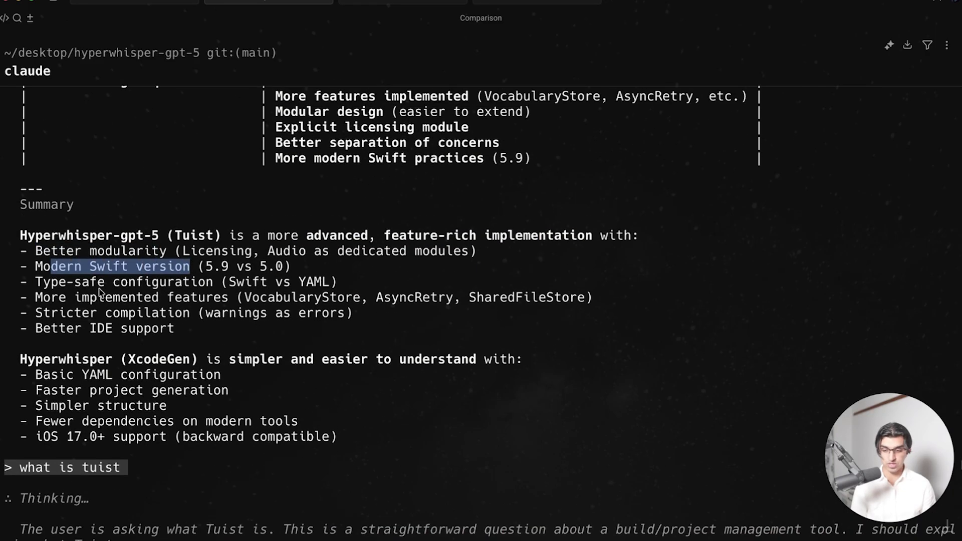
{"action": "scroll", "coordinate": [102, 293], "scroll_direction": "up", "scroll_amount": 5}
{"action": "mouse_move", "coordinate": [356, 517]}
{"action": "left_mouse_down"}
{"action": "mouse_move", "coordinate": [80, 486]}
{"action": "mouse_move", "coordinate": [18, 450]}
{"action": "left_mouse_up"}
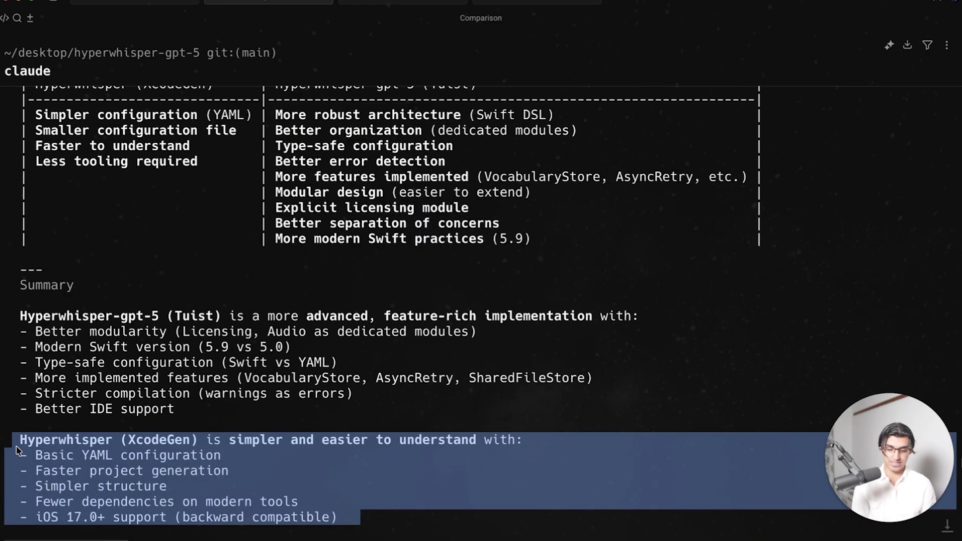
{"action": "left_click", "coordinate": [435, 444]}
{"action": "scroll", "coordinate": [435, 444], "scroll_direction": "up", "scroll_amount": 2}
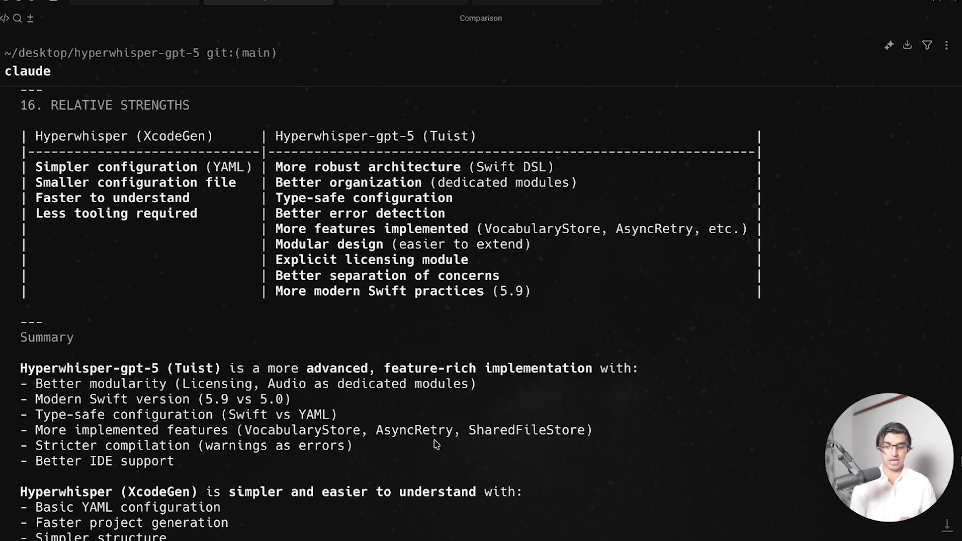
{"action": "scroll", "coordinate": [435, 444], "scroll_direction": "up", "scroll_amount": 5}
{"action": "scroll", "coordinate": [436, 444], "scroll_direction": "up", "scroll_amount": 2}
{"action": "scroll", "coordinate": [435, 444], "scroll_direction": "up", "scroll_amount": 4}
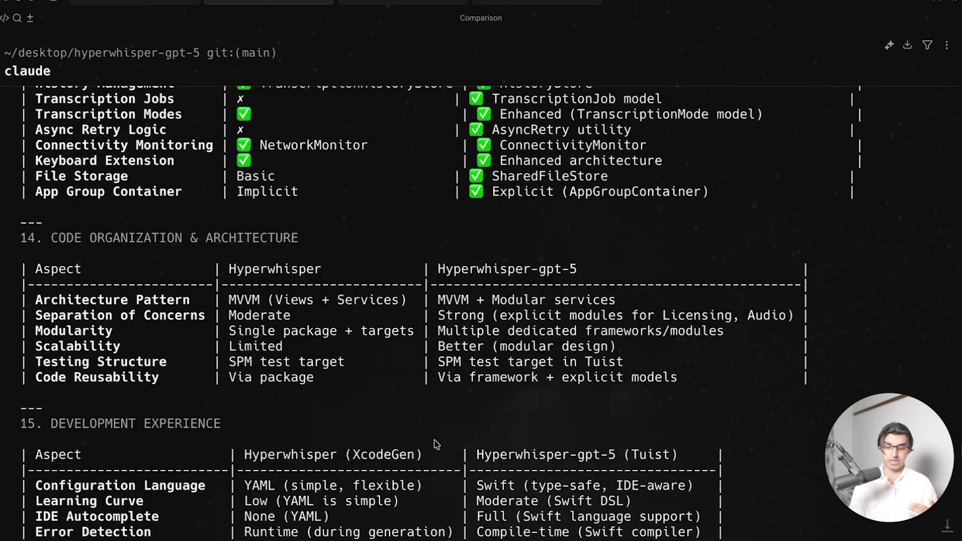
{"action": "scroll", "coordinate": [435, 444], "scroll_direction": "up", "scroll_amount": 6}
{"action": "scroll", "coordinate": [435, 444], "scroll_direction": "up", "scroll_amount": 2}
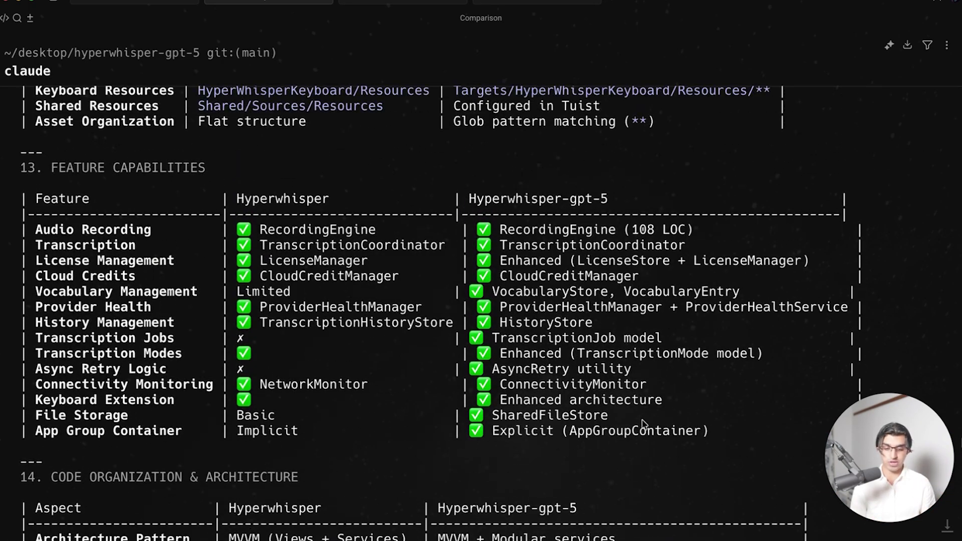
{"action": "left_click_drag", "start_coordinate": [709, 435], "coordinate": [6, 167]}
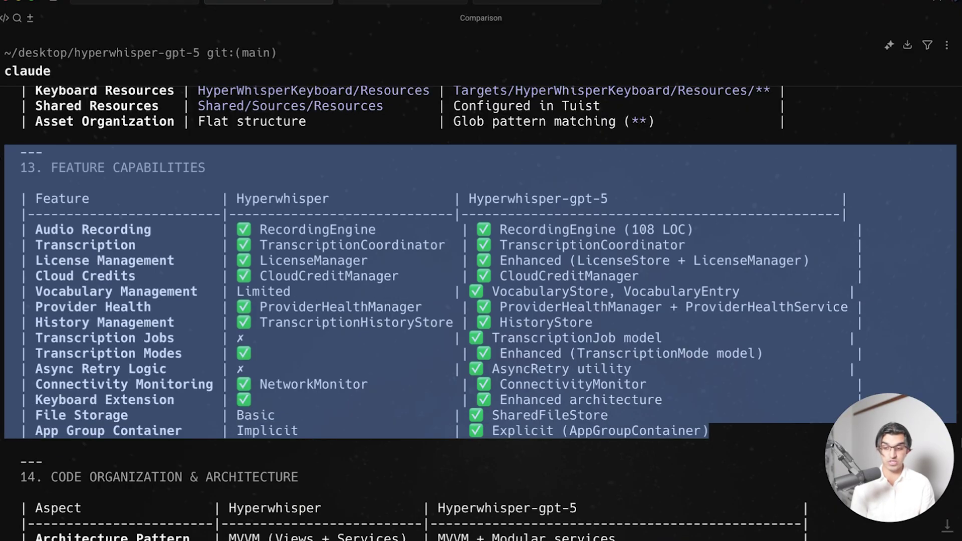
{"action": "left_click", "coordinate": [340, 186]}
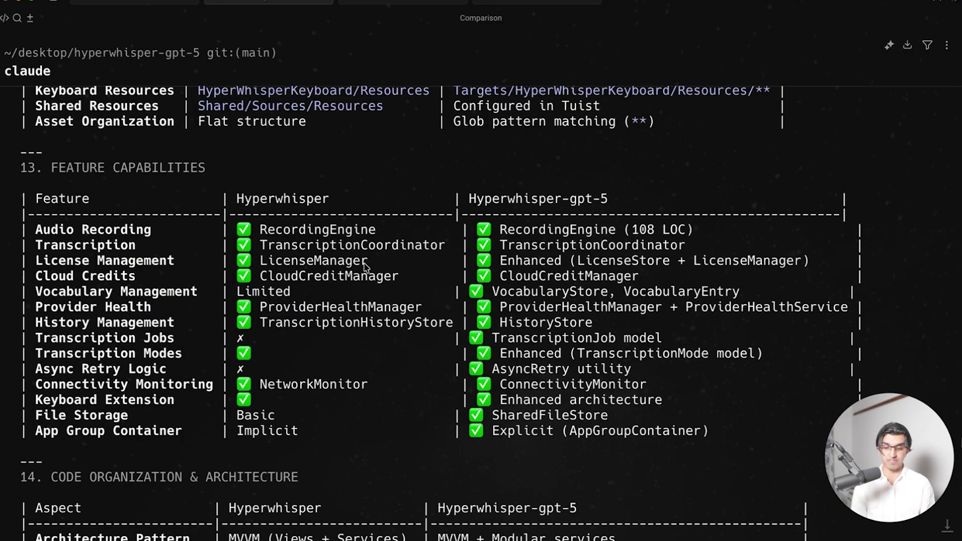
{"action": "scroll", "coordinate": [366, 268], "scroll_direction": "up", "scroll_amount": 15}
{"action": "scroll", "coordinate": [225, 302], "scroll_direction": "up", "scroll_amount": 2}
{"action": "scroll", "coordinate": [113, 316], "scroll_direction": "up", "scroll_amount": 5}
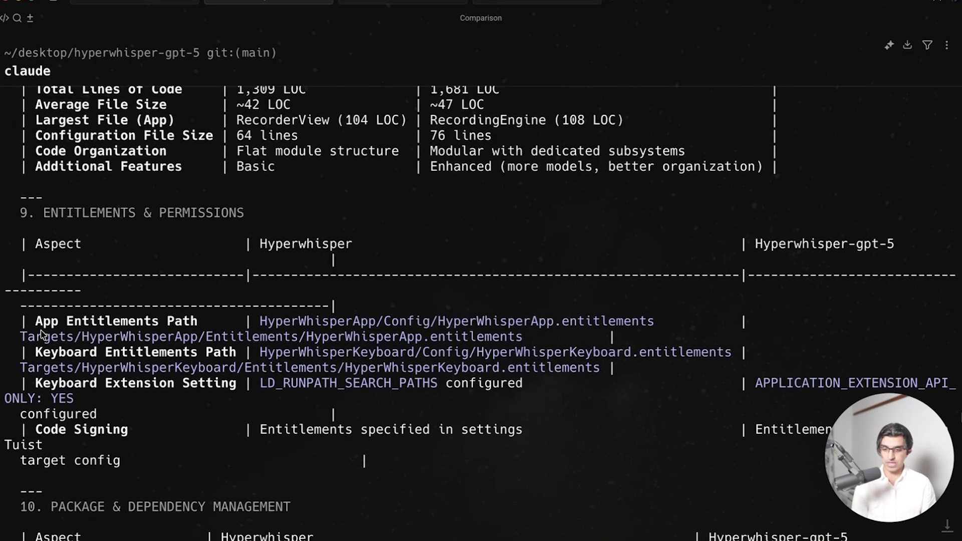
{"action": "scroll", "coordinate": [42, 335], "scroll_direction": "up", "scroll_amount": 5}
{"action": "scroll", "coordinate": [42, 335], "scroll_direction": "up", "scroll_amount": 2}
{"action": "scroll", "coordinate": [42, 335], "scroll_direction": "up", "scroll_amount": 2}
{"action": "scroll", "coordinate": [42, 335], "scroll_direction": "up", "scroll_amount": 2}
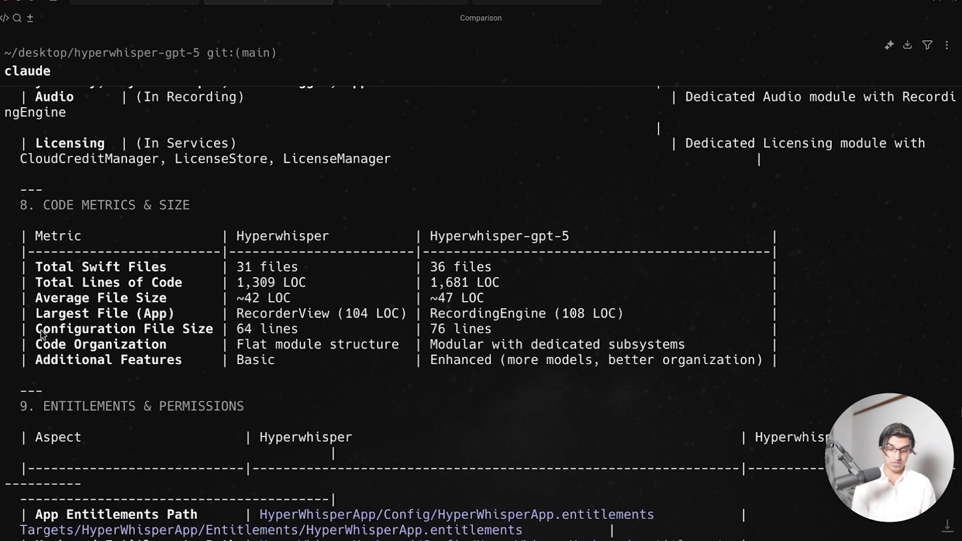
{"action": "scroll", "coordinate": [42, 336], "scroll_direction": "up", "scroll_amount": 2}
{"action": "scroll", "coordinate": [42, 336], "scroll_direction": "up", "scroll_amount": 2}
{"action": "scroll", "coordinate": [43, 336], "scroll_direction": "up", "scroll_amount": 2}
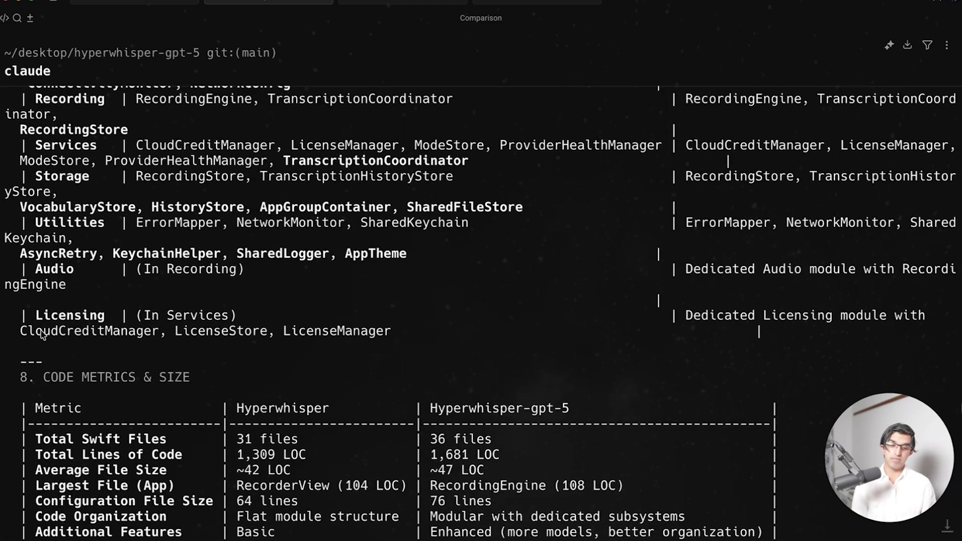
{"action": "scroll", "coordinate": [42, 336], "scroll_direction": "up", "scroll_amount": 1}
{"action": "scroll", "coordinate": [43, 335], "scroll_direction": "up", "scroll_amount": 7}
{"action": "scroll", "coordinate": [42, 335], "scroll_direction": "up", "scroll_amount": 2}
{"action": "scroll", "coordinate": [42, 336], "scroll_direction": "up", "scroll_amount": 2}
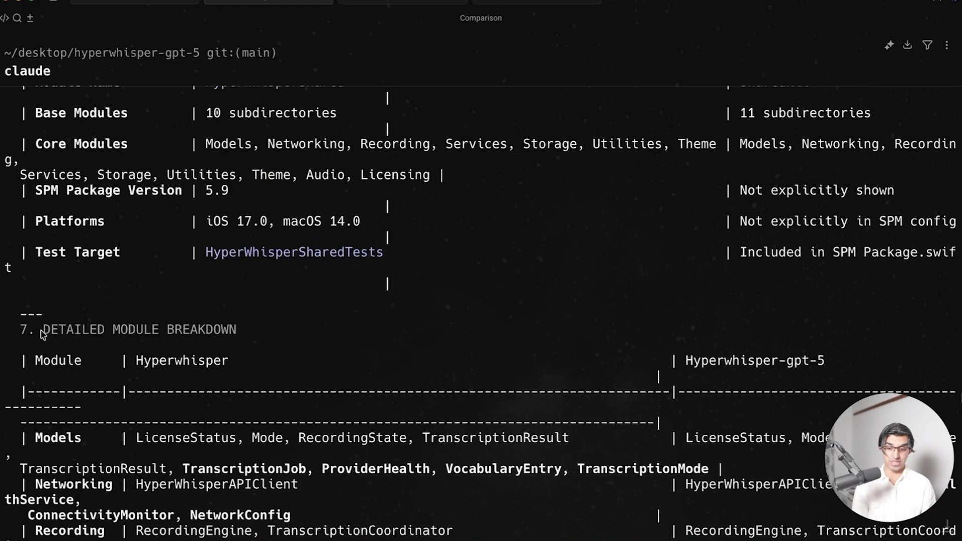
{"action": "scroll", "coordinate": [42, 336], "scroll_direction": "up", "scroll_amount": 2}
{"action": "scroll", "coordinate": [43, 336], "scroll_direction": "up", "scroll_amount": 2}
{"action": "scroll", "coordinate": [43, 336], "scroll_direction": "up", "scroll_amount": 2}
{"action": "scroll", "coordinate": [42, 335], "scroll_direction": "up", "scroll_amount": 4}
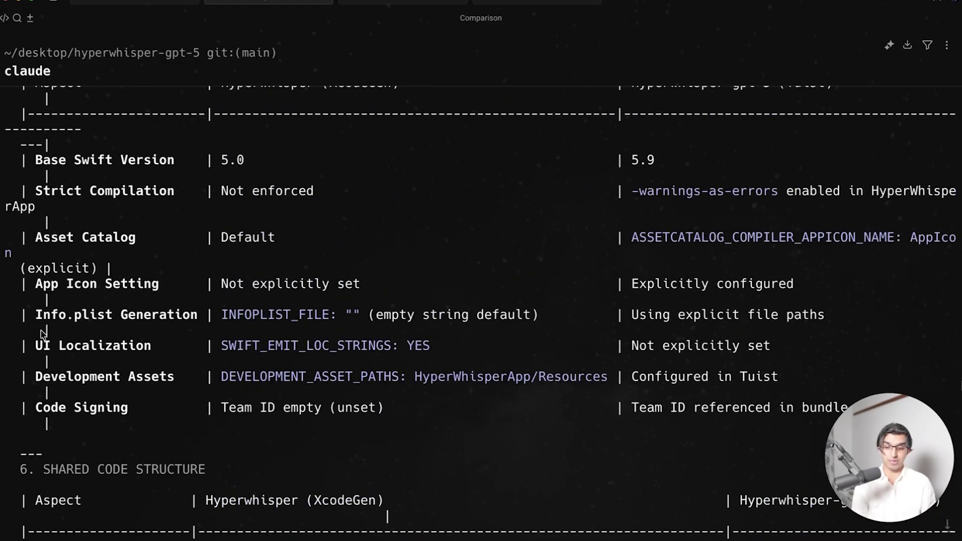
{"action": "scroll", "coordinate": [43, 335], "scroll_direction": "up", "scroll_amount": 5}
{"action": "scroll", "coordinate": [41, 336], "scroll_direction": "up", "scroll_amount": 1}
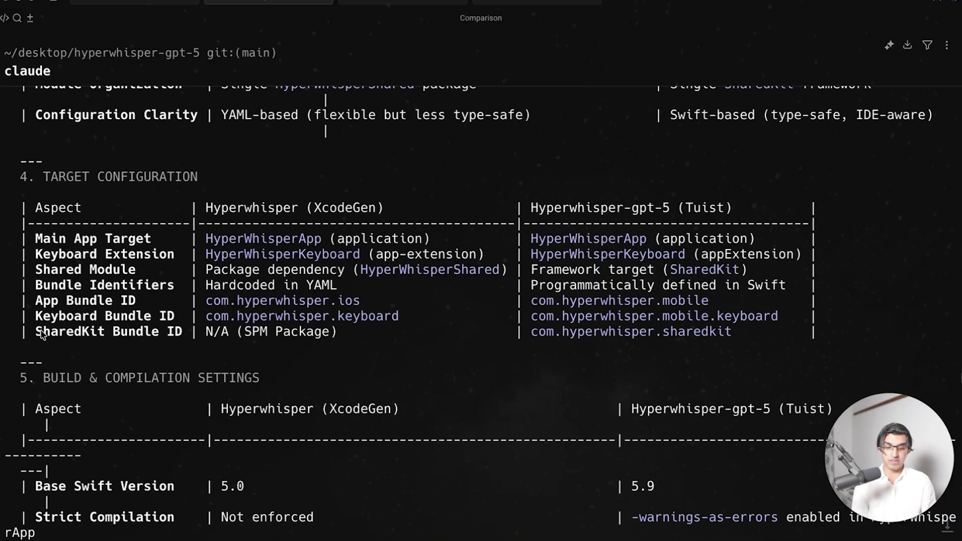
{"action": "scroll", "coordinate": [41, 336], "scroll_direction": "up", "scroll_amount": 2}
{"action": "scroll", "coordinate": [42, 336], "scroll_direction": "up", "scroll_amount": 3}
{"action": "scroll", "coordinate": [41, 335], "scroll_direction": "up", "scroll_amount": 5}
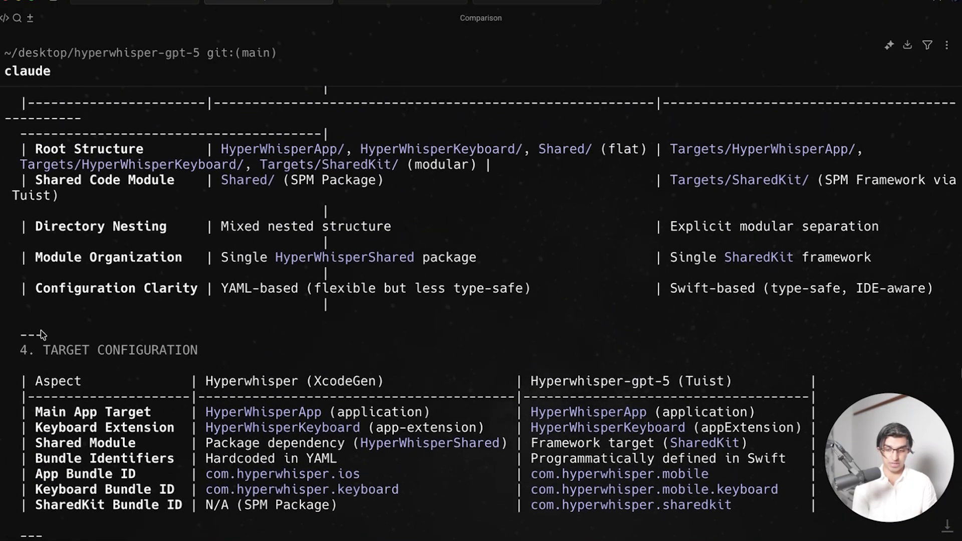
{"action": "scroll", "coordinate": [41, 336], "scroll_direction": "up", "scroll_amount": 10}
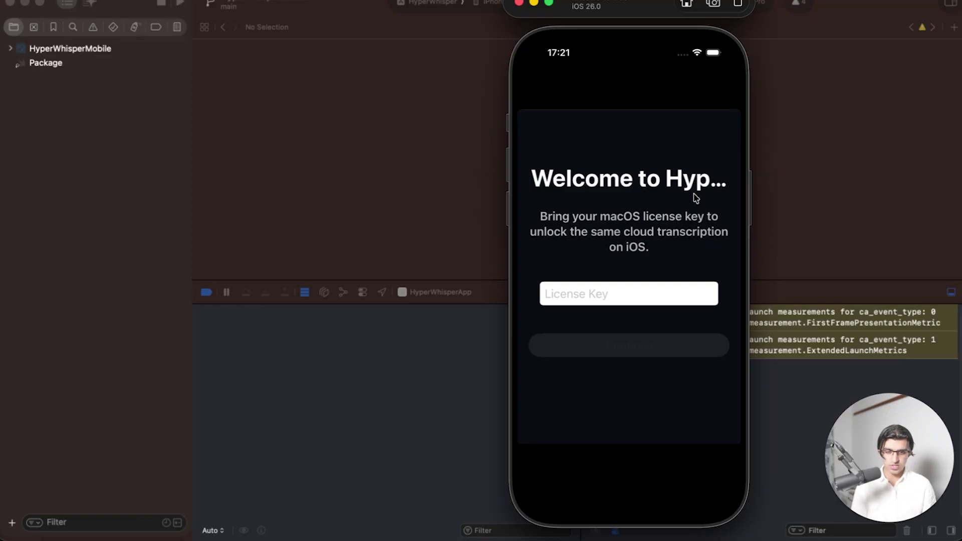
Enter a license key past the welcome screen, then visit the History and Settings tabs.
{"action": "left_click", "coordinate": [637, 292]}
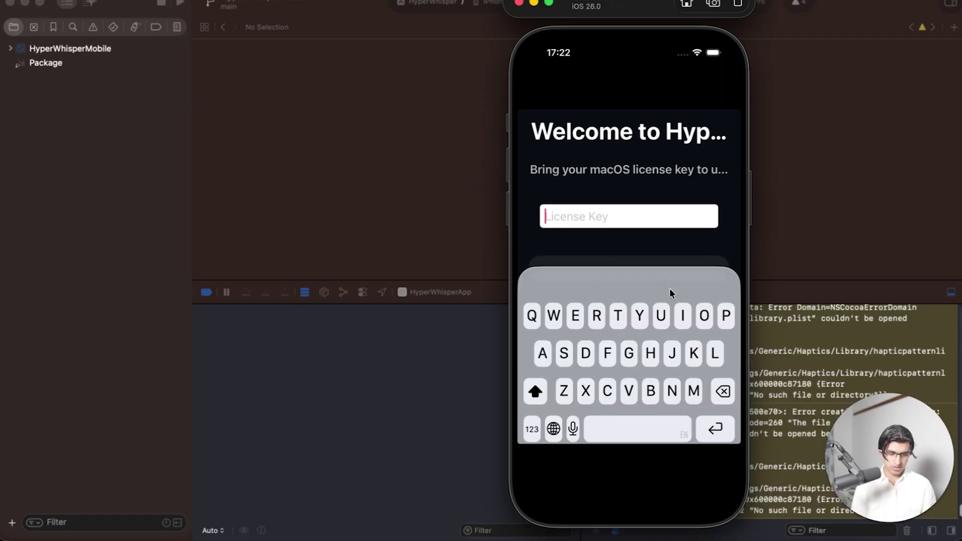
{"action": "type", "text": "F"}
{"action": "left_click", "coordinate": [656, 344]}
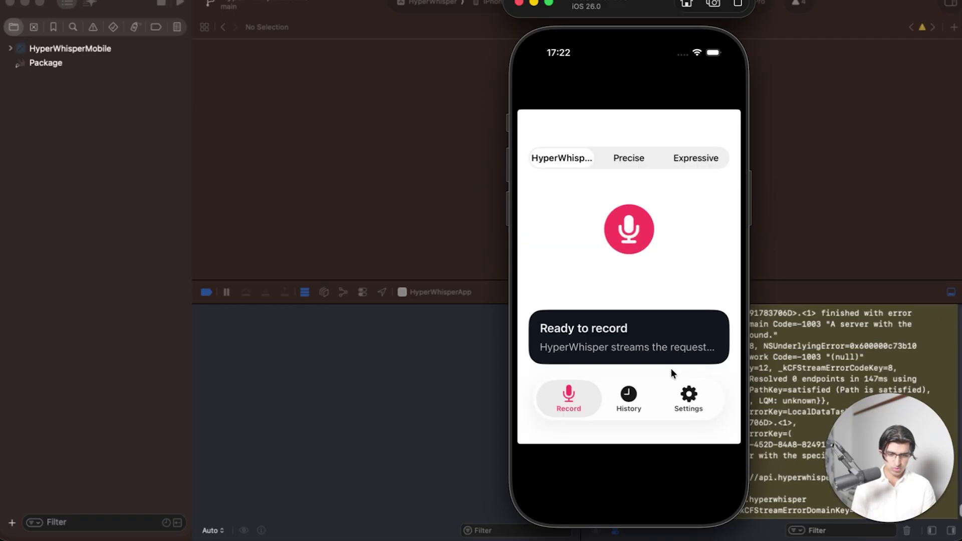
{"action": "left_click", "coordinate": [629, 398]}
{"action": "left_click", "coordinate": [689, 399]}
{"action": "left_click", "coordinate": [576, 406]}
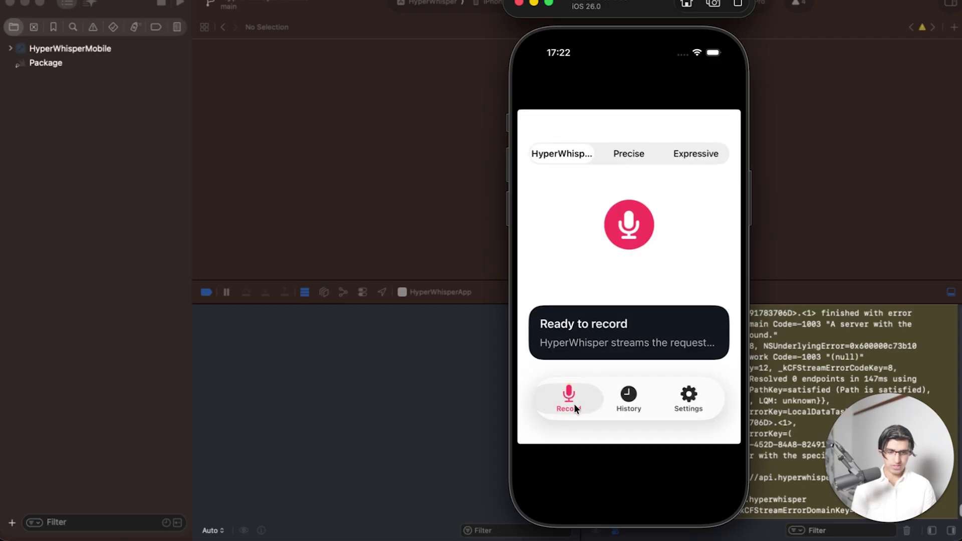
Cycle transcription mode through Precise, Expressive and HyperWhisper, then revisit History and Settings.
{"action": "left_click", "coordinate": [635, 151]}
{"action": "left_click", "coordinate": [685, 150]}
{"action": "left_click", "coordinate": [592, 153]}
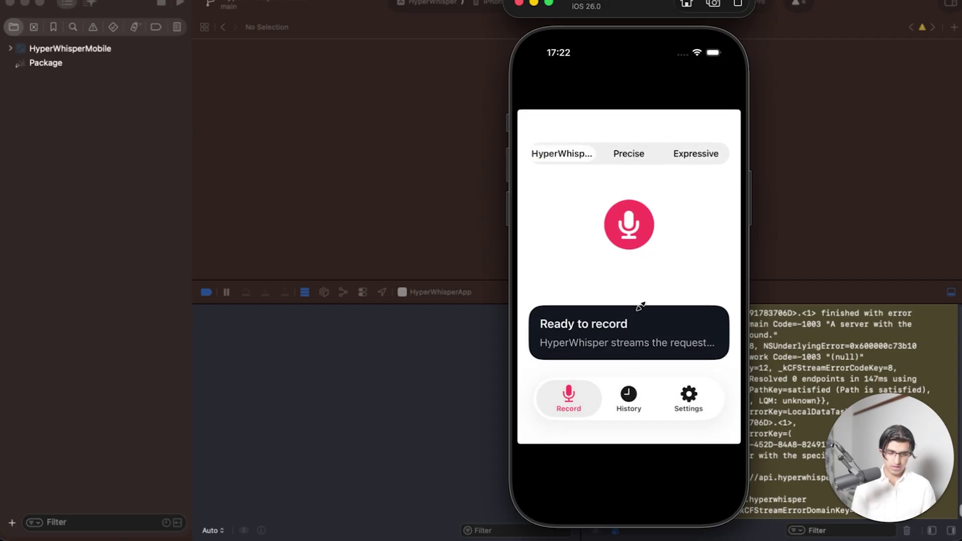
{"action": "left_click", "coordinate": [629, 399]}
{"action": "left_click", "coordinate": [687, 399]}
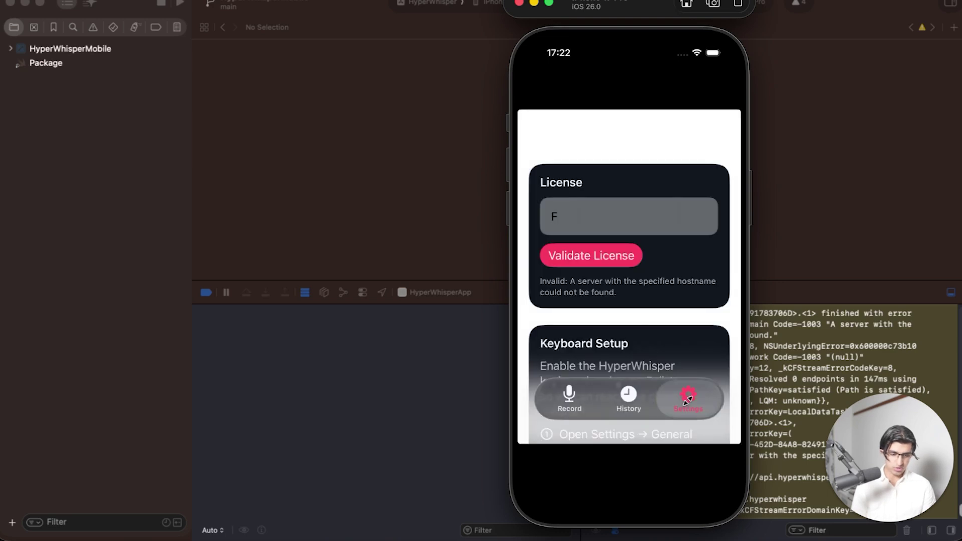
{"action": "scroll", "coordinate": [703, 282], "scroll_direction": "down", "scroll_amount": 5}
Visit the system keyboard settings, return to HyperWhisper, and start a voice recording.
{"action": "left_click", "coordinate": [655, 344]}
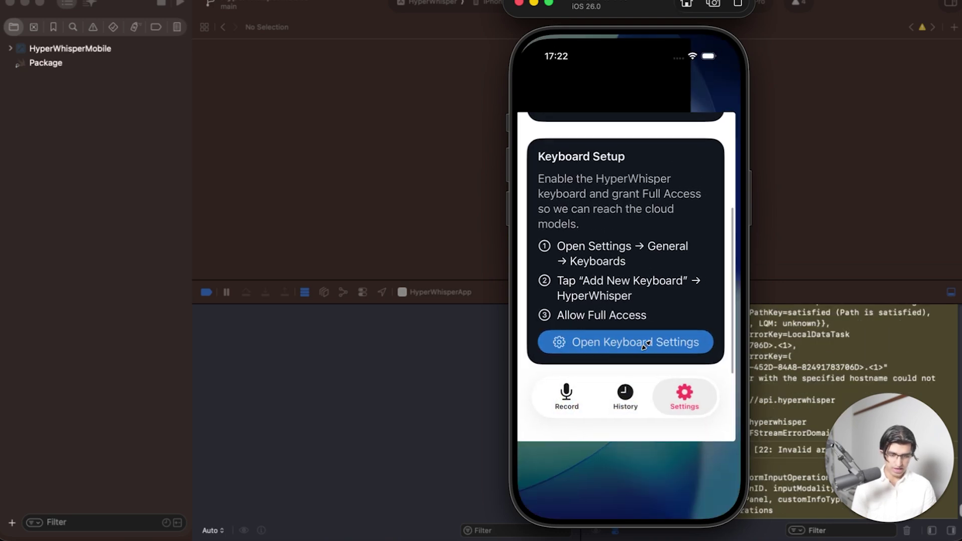
{"action": "left_click_drag", "start_coordinate": [629, 525], "coordinate": [629, 339]}
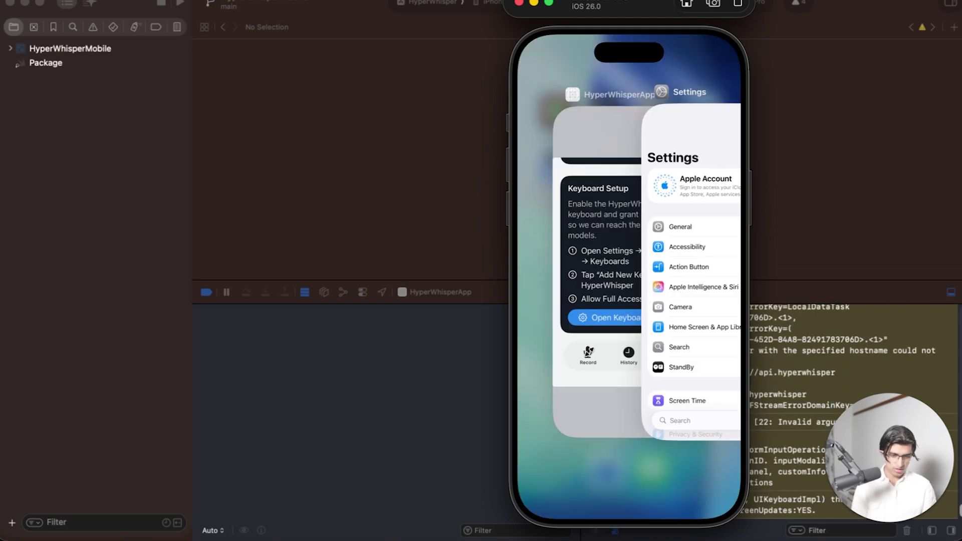
{"action": "left_click", "coordinate": [587, 301]}
{"action": "left_click", "coordinate": [564, 399]}
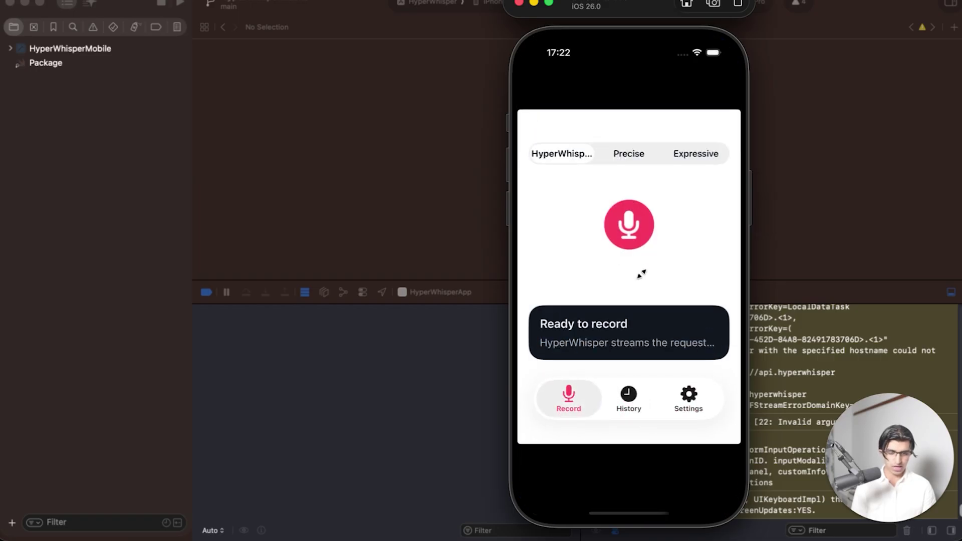
{"action": "left_click", "coordinate": [635, 219]}
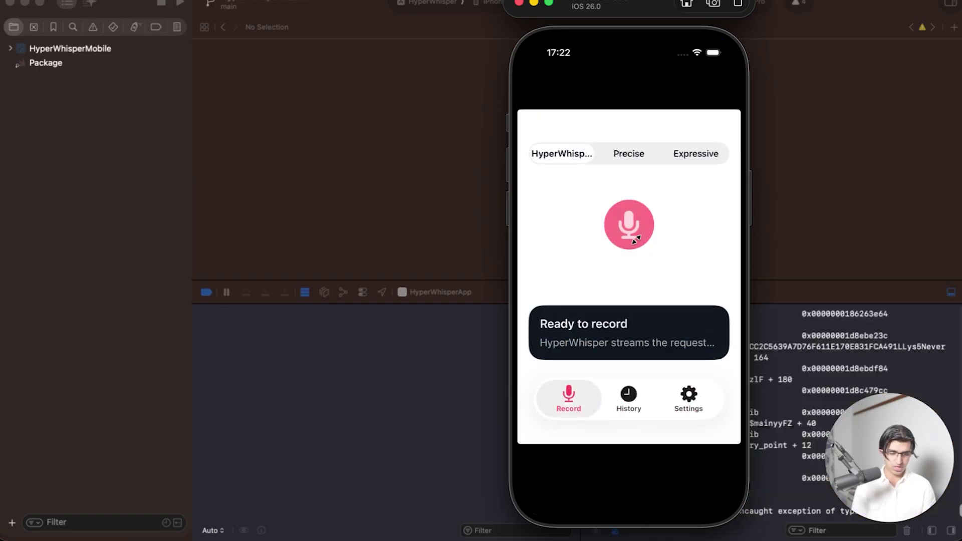
{"action": "left_click_drag", "start_coordinate": [651, 9], "coordinate": [516, 10]}
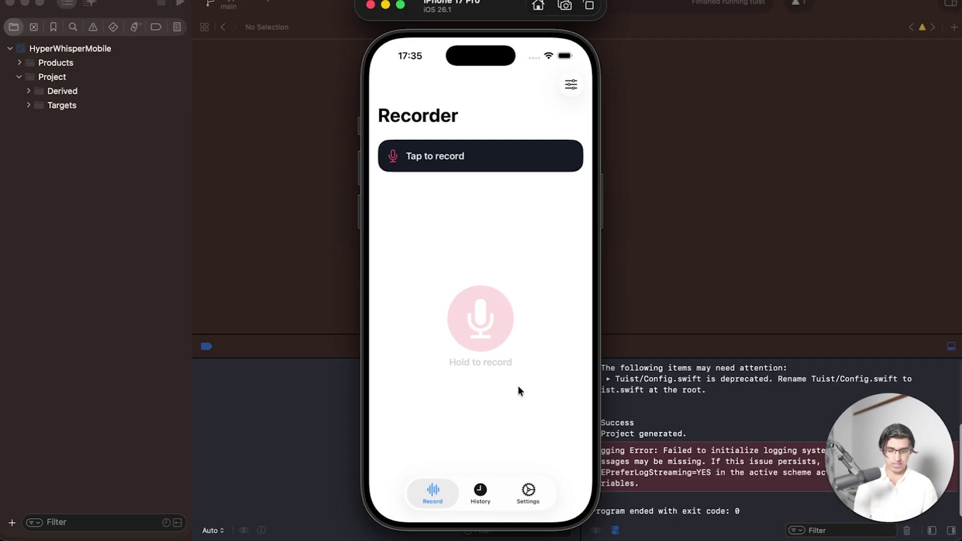
Visit History and Settings, then open and close the Vocabulary Manager.
{"action": "left_click", "coordinate": [431, 497]}
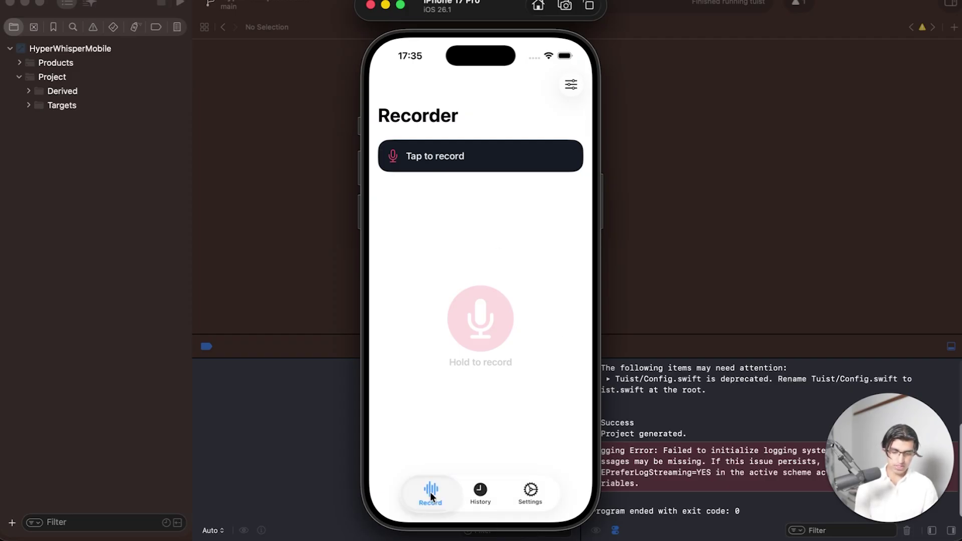
{"action": "left_click", "coordinate": [481, 495]}
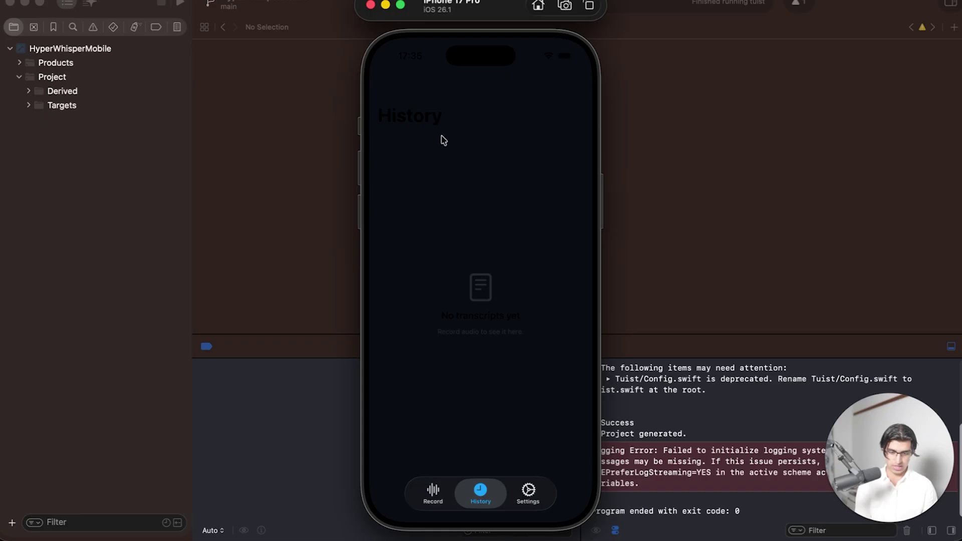
{"action": "left_click", "coordinate": [530, 493]}
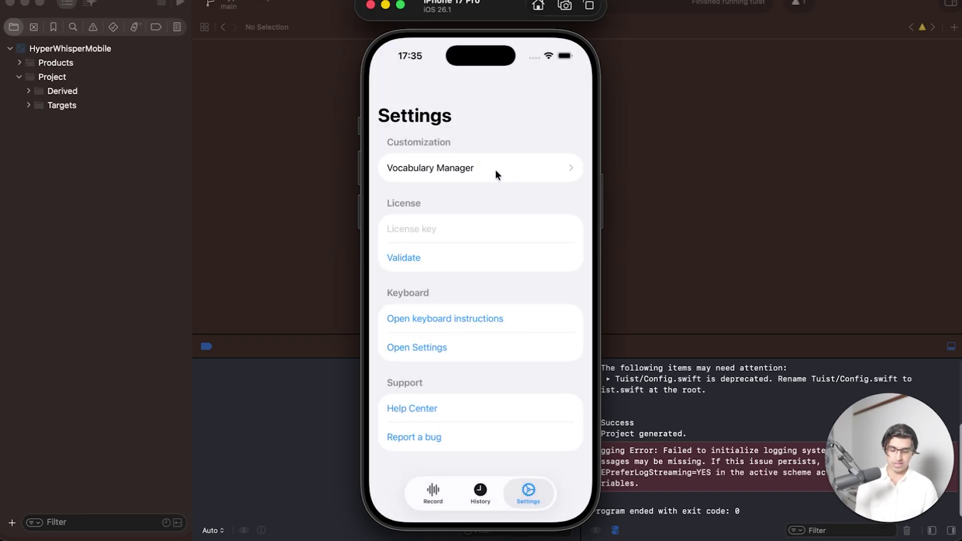
{"action": "left_click", "coordinate": [495, 169]}
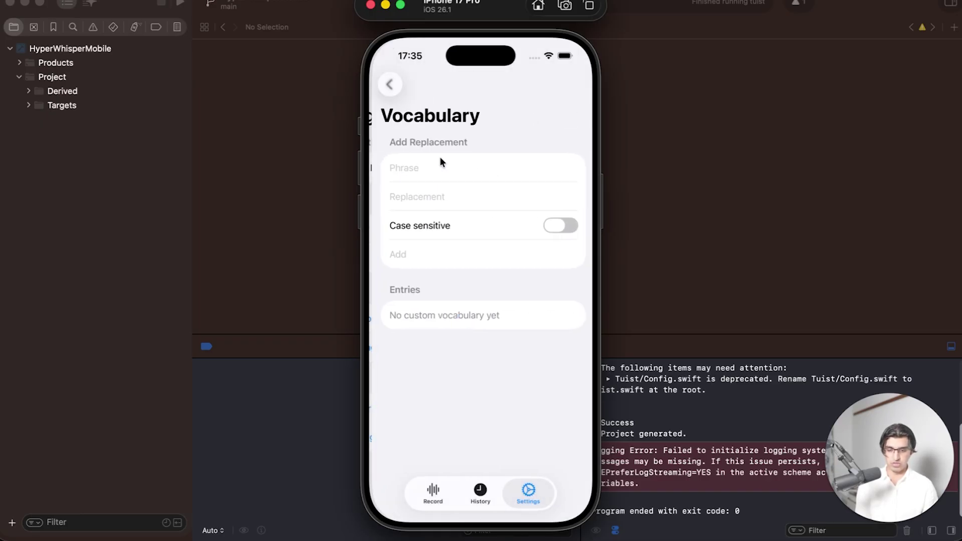
{"action": "left_click", "coordinate": [389, 85]}
Enter a test license key, validate it as Invalid, and erase it.
{"action": "left_click", "coordinate": [418, 232]}
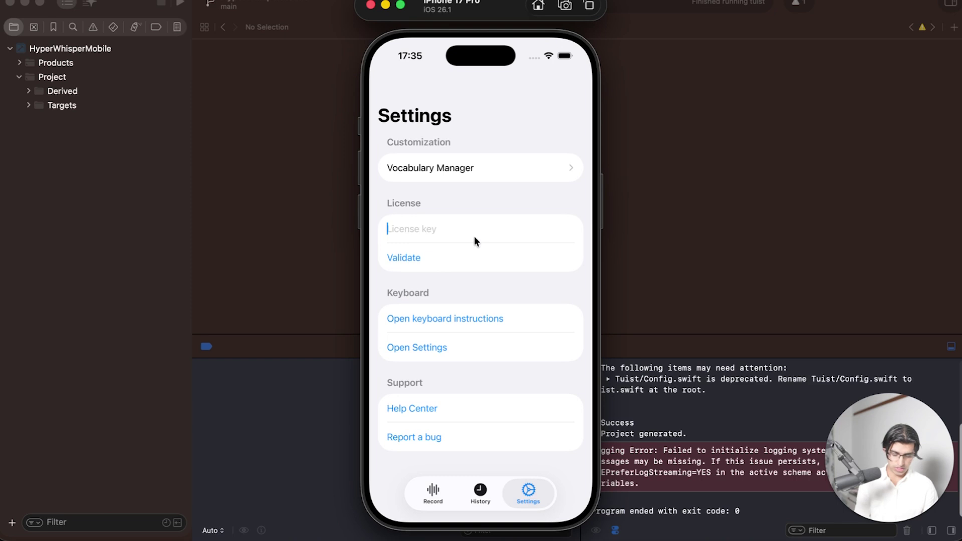
{"action": "type", "text": "FHJ"}
{"action": "left_click", "coordinate": [402, 255]}
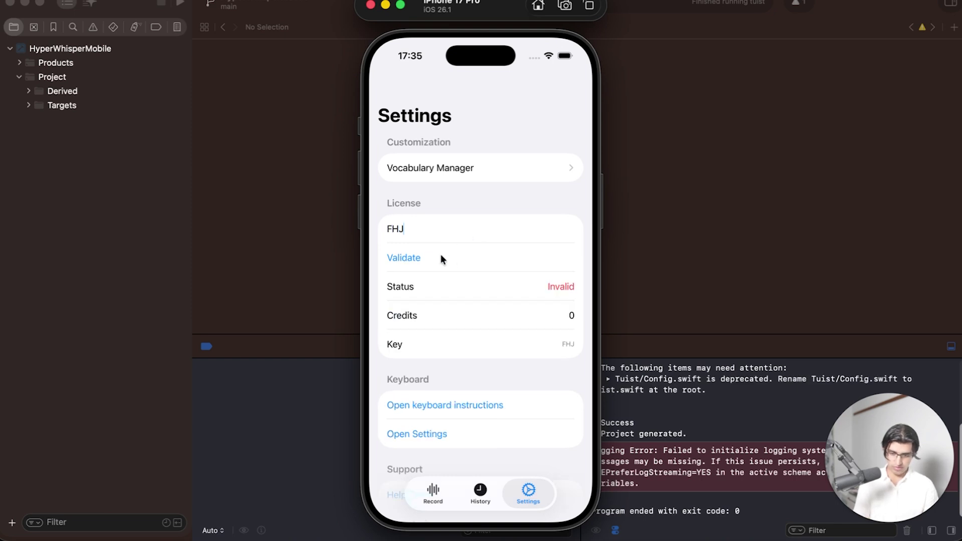
{"action": "type", "text": "J"}
{"action": "key", "text": "BackSpace"}
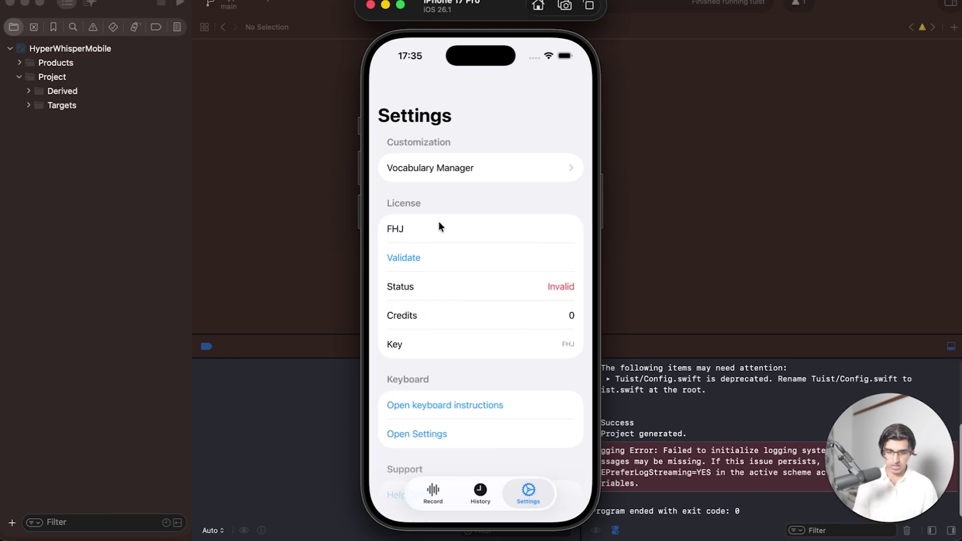
{"action": "key", "text": "BackSpace"}
{"action": "key", "text": "BackSpace"}
{"action": "type", "text": "j"}
{"action": "key", "text": "BackSpace"}
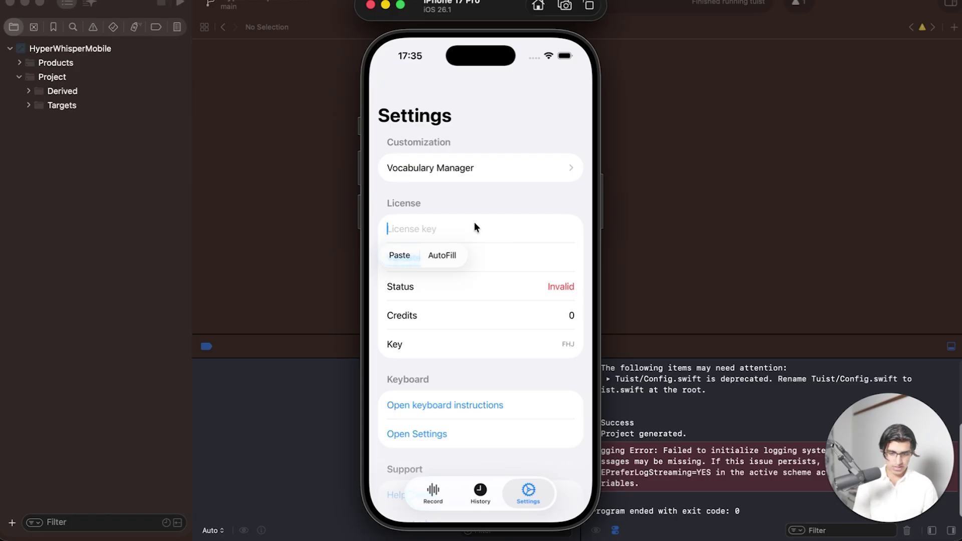
View and dismiss the keyboard instructions, open system Settings, then return to the recorder.
{"action": "left_click", "coordinate": [465, 405]}
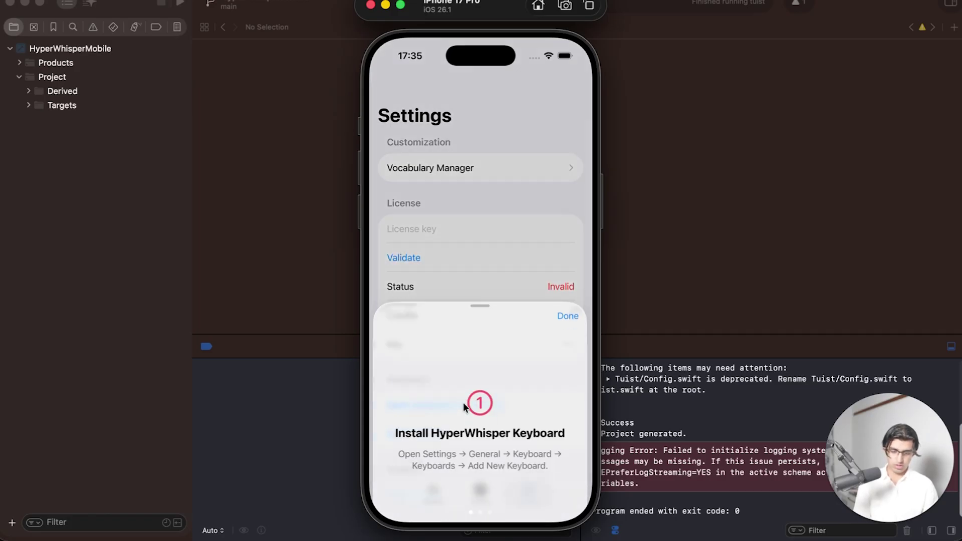
{"action": "left_click", "coordinate": [566, 279]}
{"action": "left_click", "coordinate": [431, 440]}
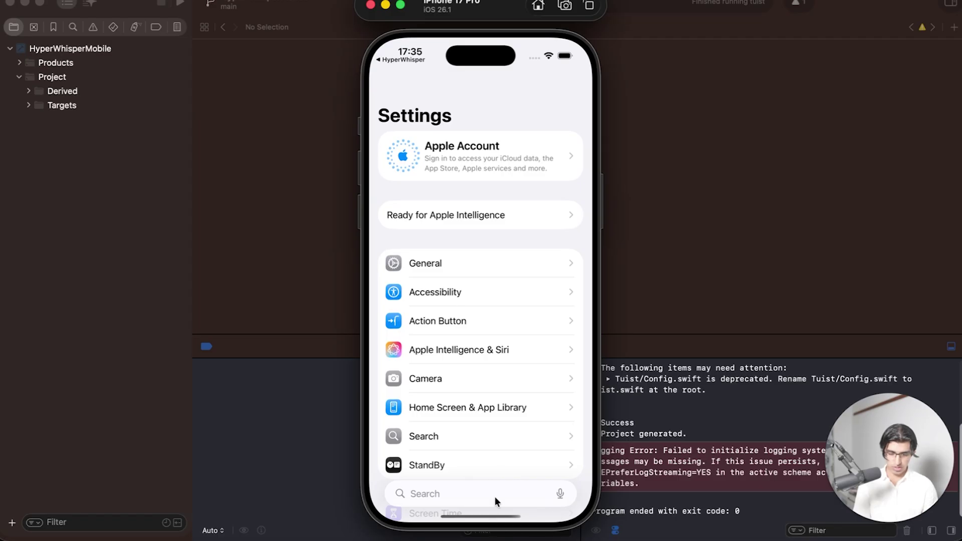
{"action": "left_click", "coordinate": [393, 59]}
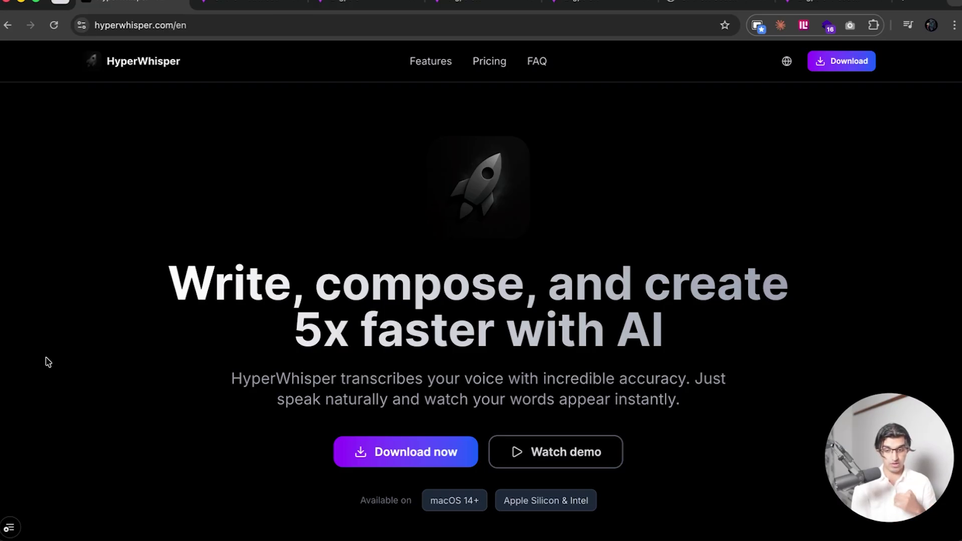
Switch between the Master Claude Code and Master Codex CLI pages, ending on Master Claude Code.
{"action": "left_click", "coordinate": [751, 9]}
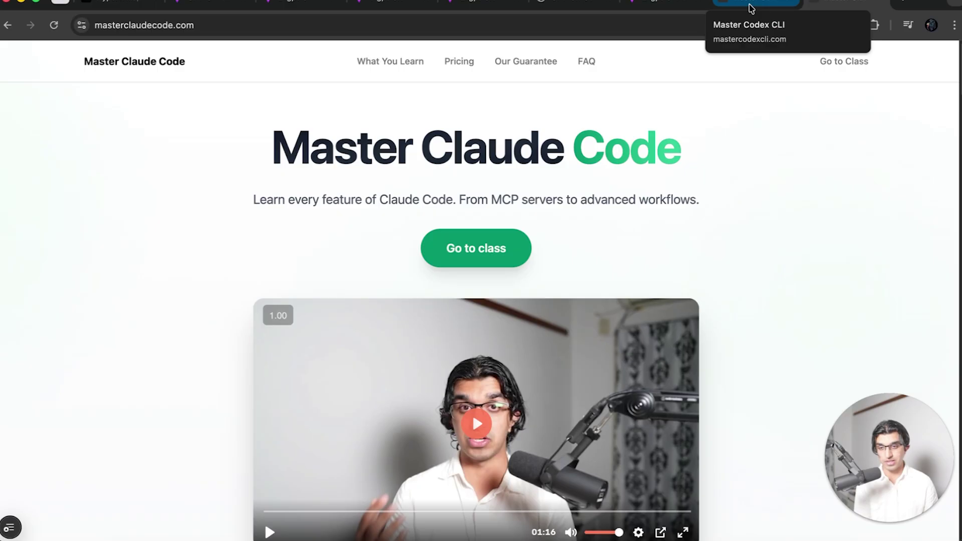
{"action": "left_click", "coordinate": [750, 9]}
{"action": "scroll", "coordinate": [813, 372], "scroll_direction": "down", "scroll_amount": 3}
{"action": "scroll", "coordinate": [813, 372], "scroll_direction": "down", "scroll_amount": 5}
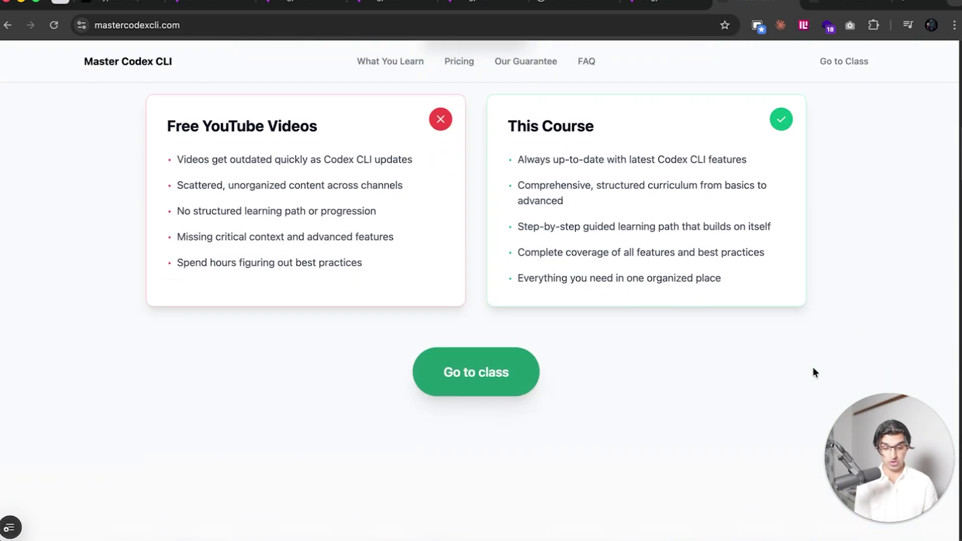
{"action": "scroll", "coordinate": [813, 372], "scroll_direction": "down", "scroll_amount": 5}
{"action": "left_click", "coordinate": [831, 8]}
{"action": "scroll", "coordinate": [791, 319], "scroll_direction": "down", "scroll_amount": 3}
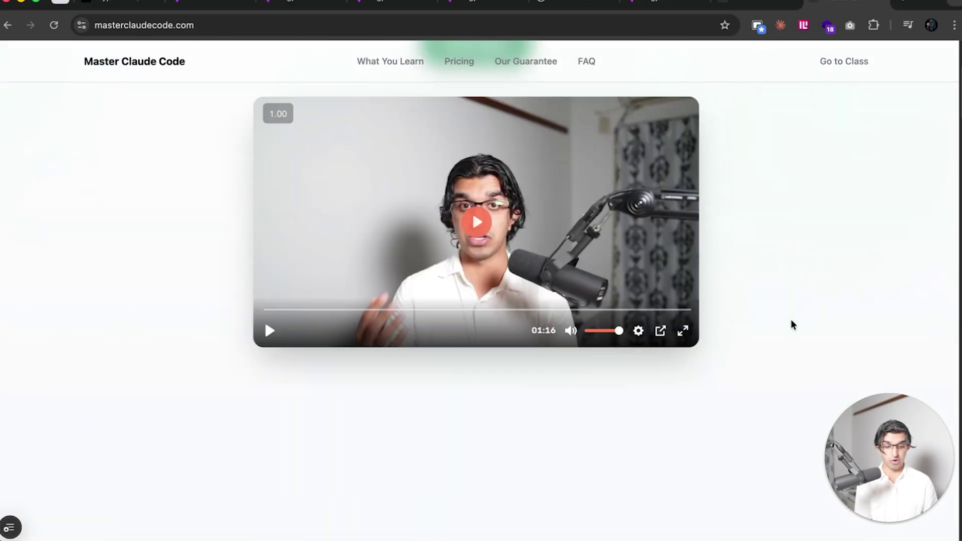
{"action": "scroll", "coordinate": [791, 320], "scroll_direction": "down", "scroll_amount": 10}
{"action": "scroll", "coordinate": [792, 321], "scroll_direction": "down", "scroll_amount": 4}
{"action": "scroll", "coordinate": [791, 322], "scroll_direction": "down", "scroll_amount": 4}
{"action": "scroll", "coordinate": [791, 321], "scroll_direction": "down", "scroll_amount": 3}
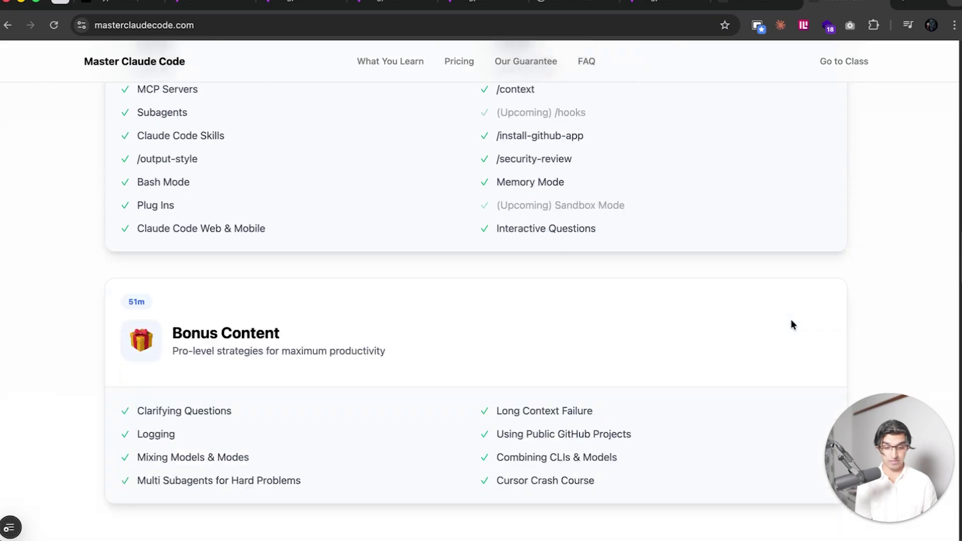
{"action": "scroll", "coordinate": [792, 322], "scroll_direction": "down", "scroll_amount": 2}
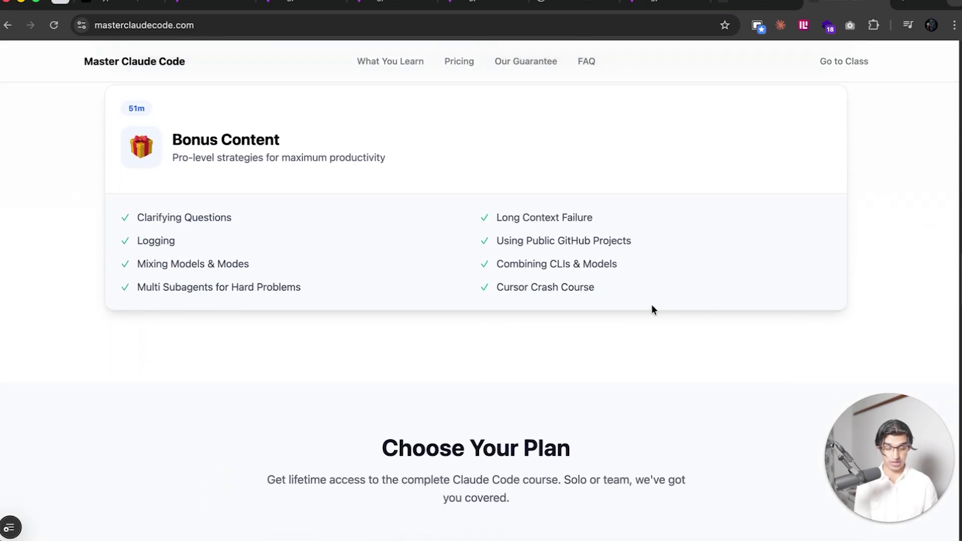